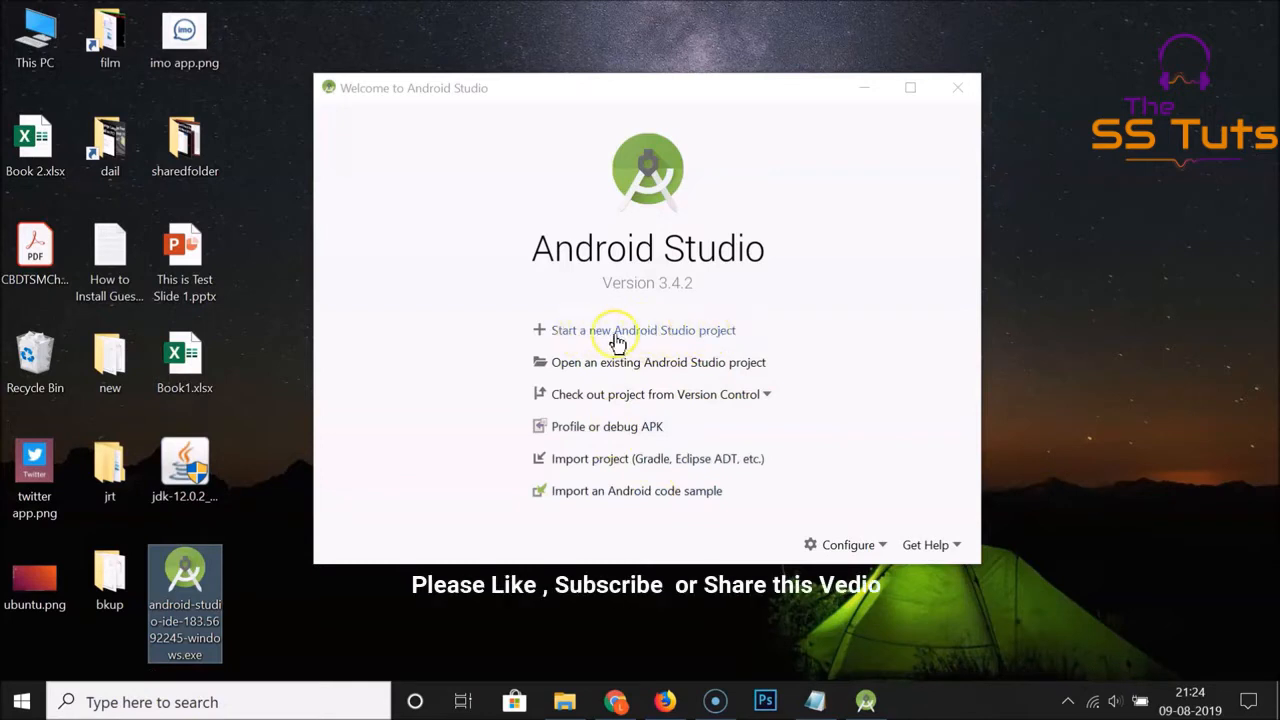
Start a new Android Studio project using the Empty Activity template for Phone and Tablet
click(688, 331)
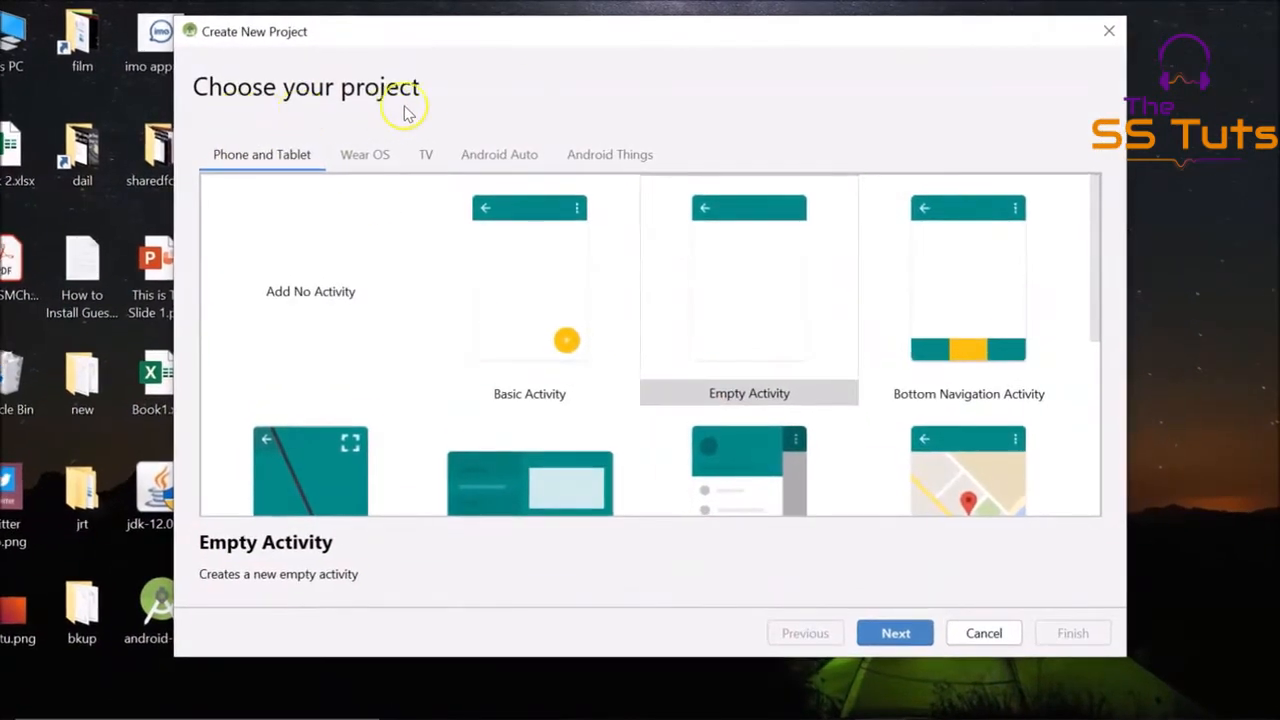
click(360, 156)
click(423, 158)
click(470, 160)
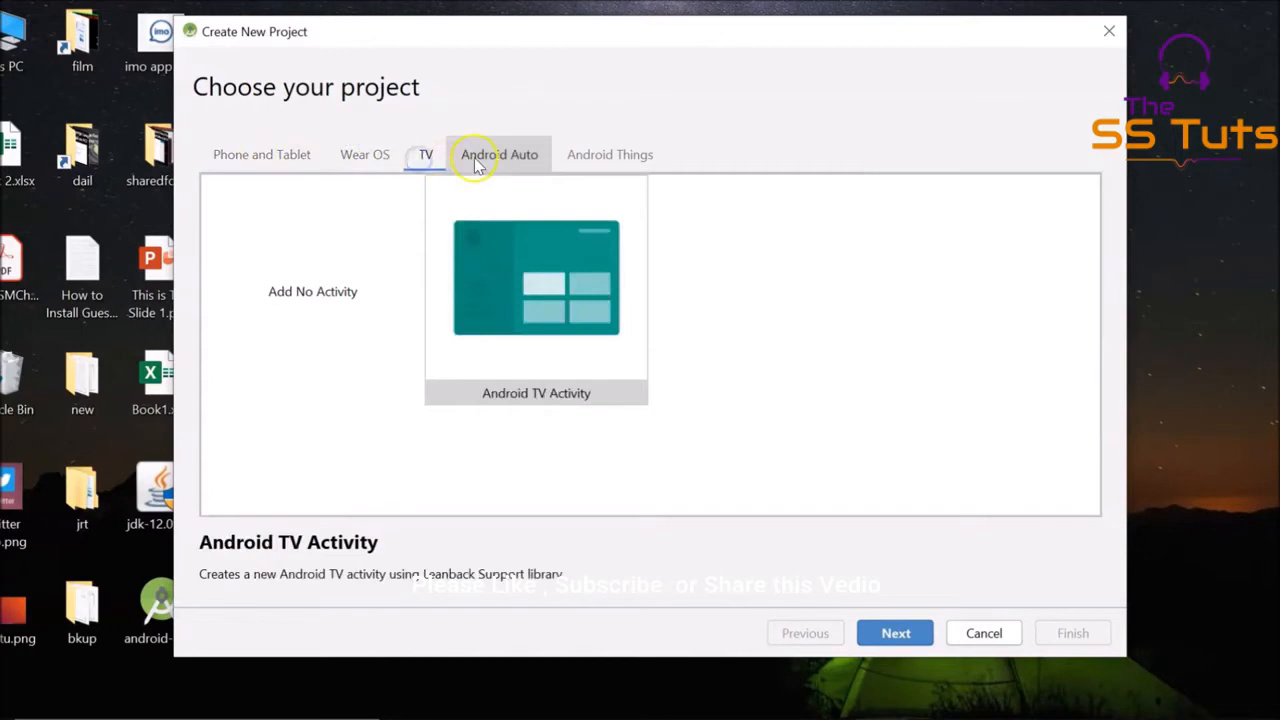
click(572, 160)
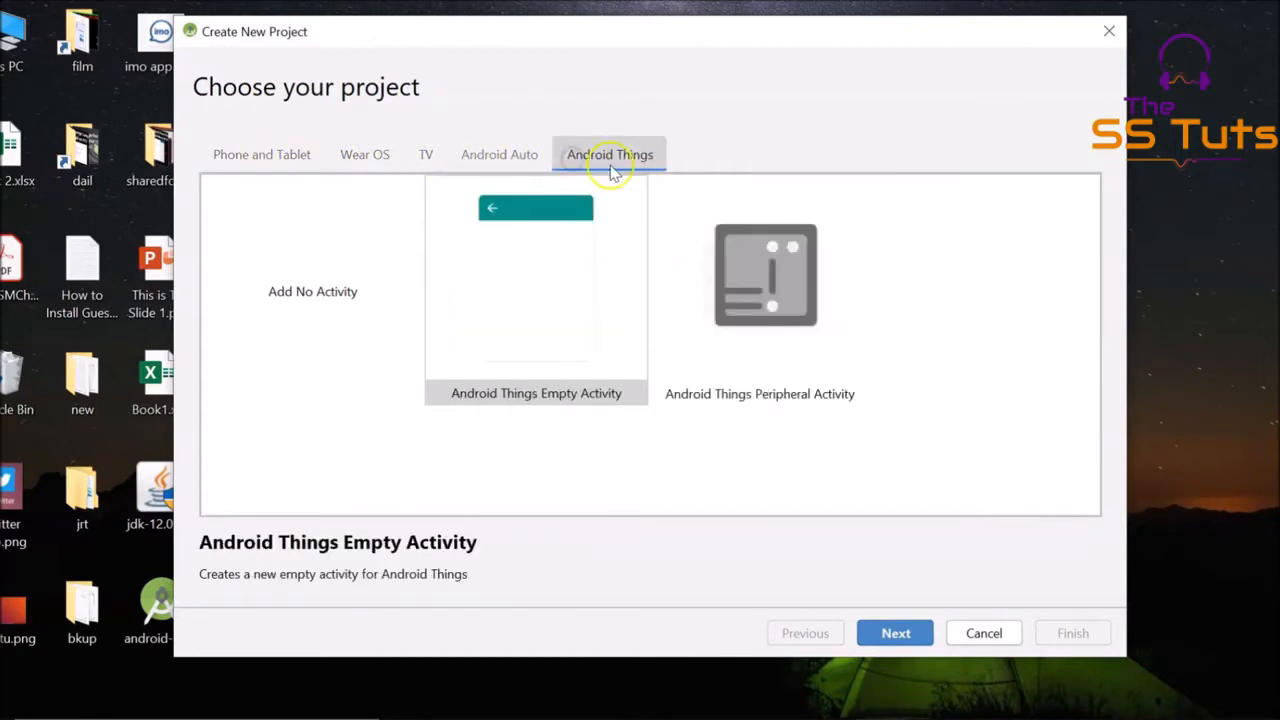
click(293, 165)
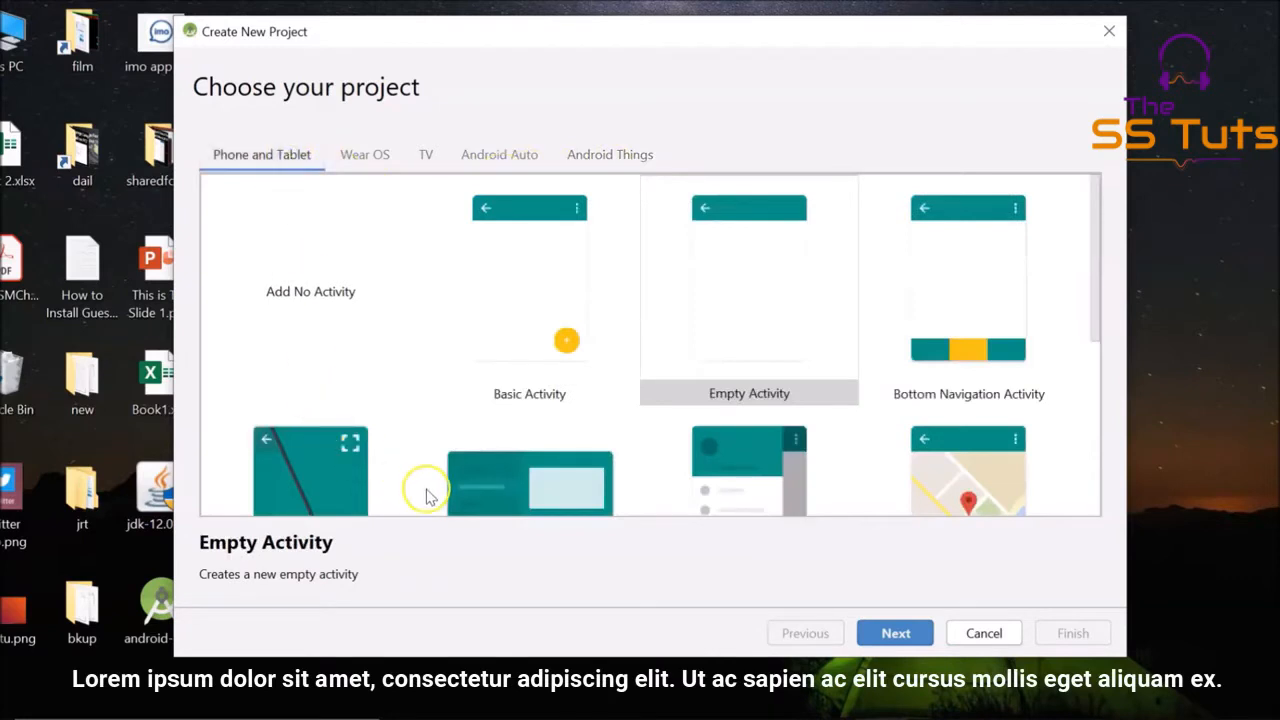
click(740, 316)
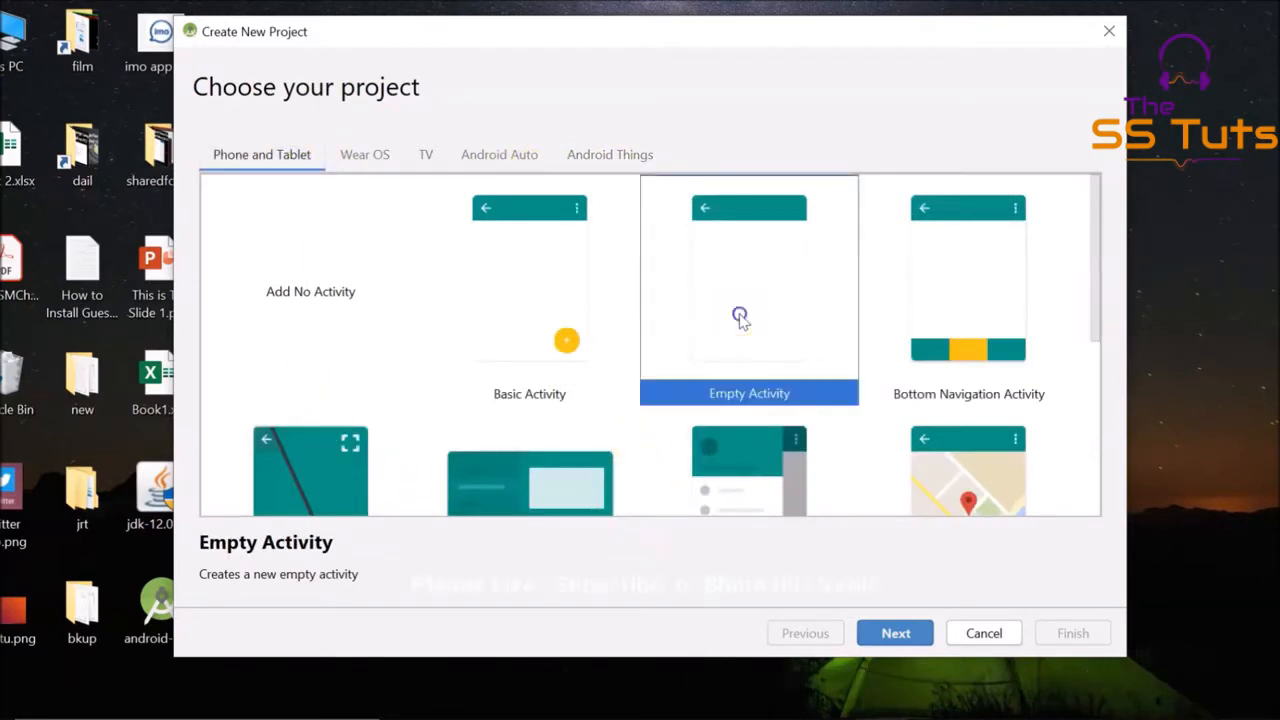
click(900, 638)
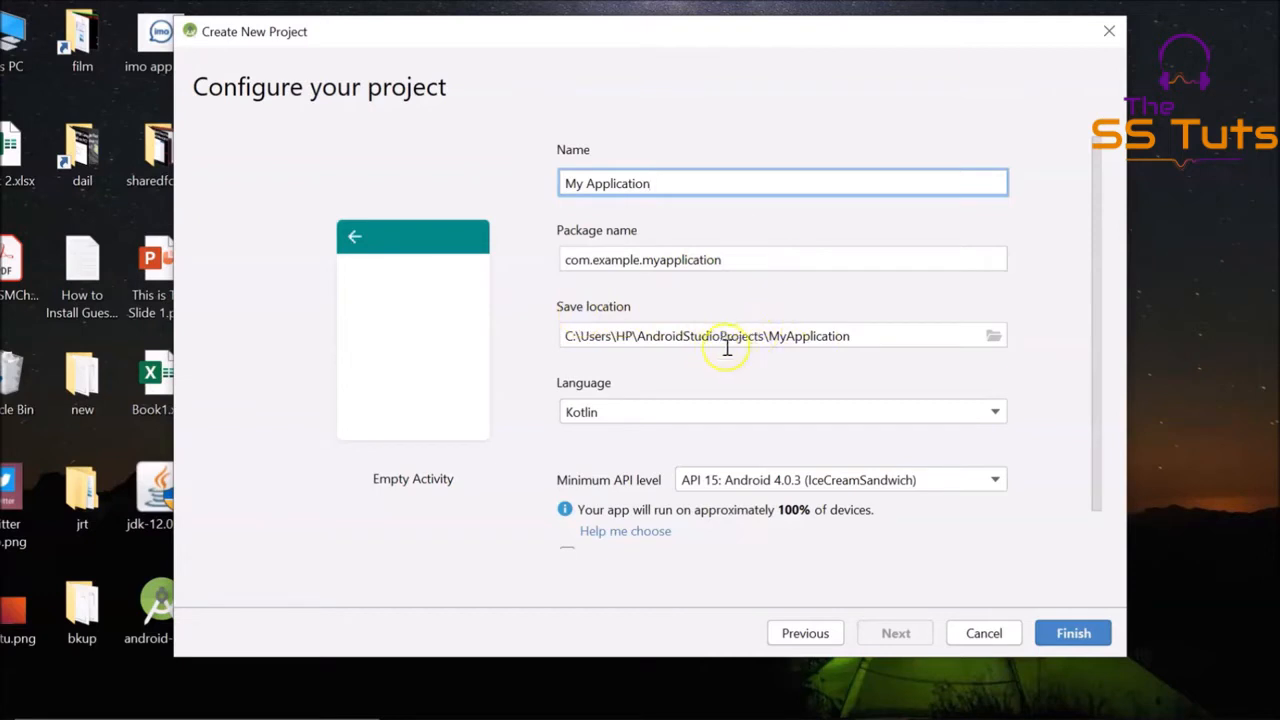
Check the save location folder, keep the default path, and set the project language to Java
click(993, 340)
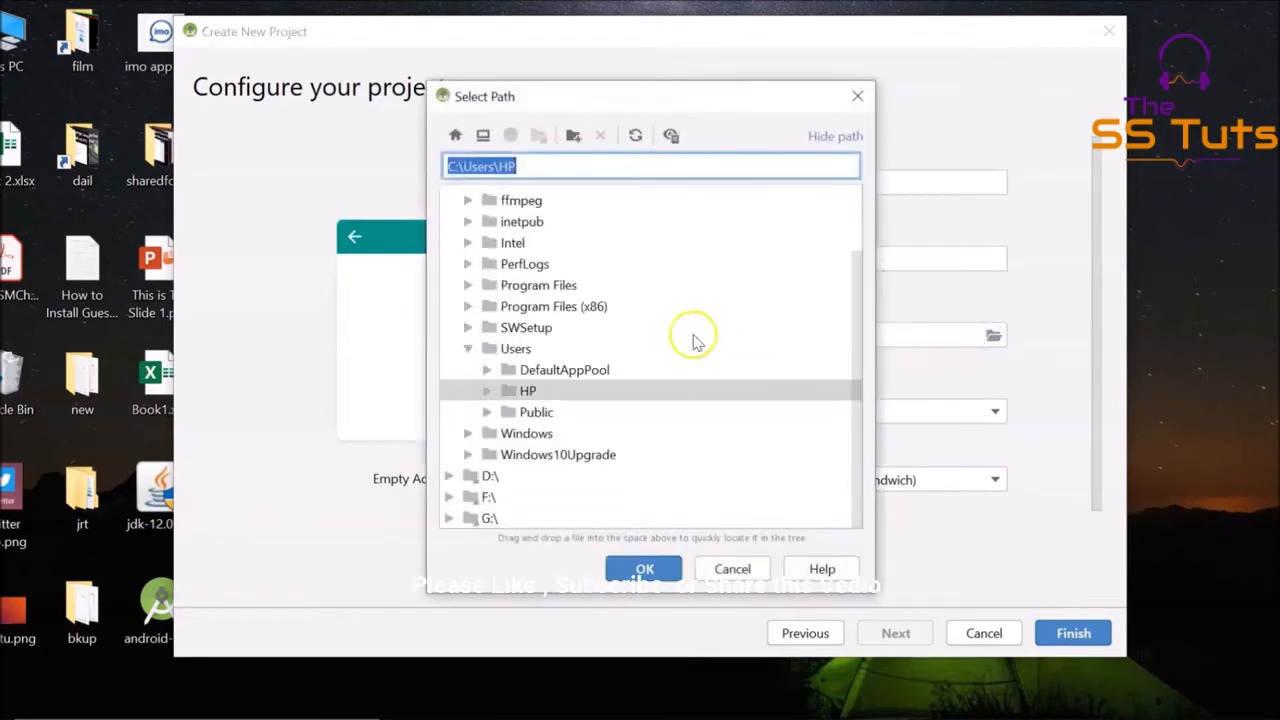
click(732, 569)
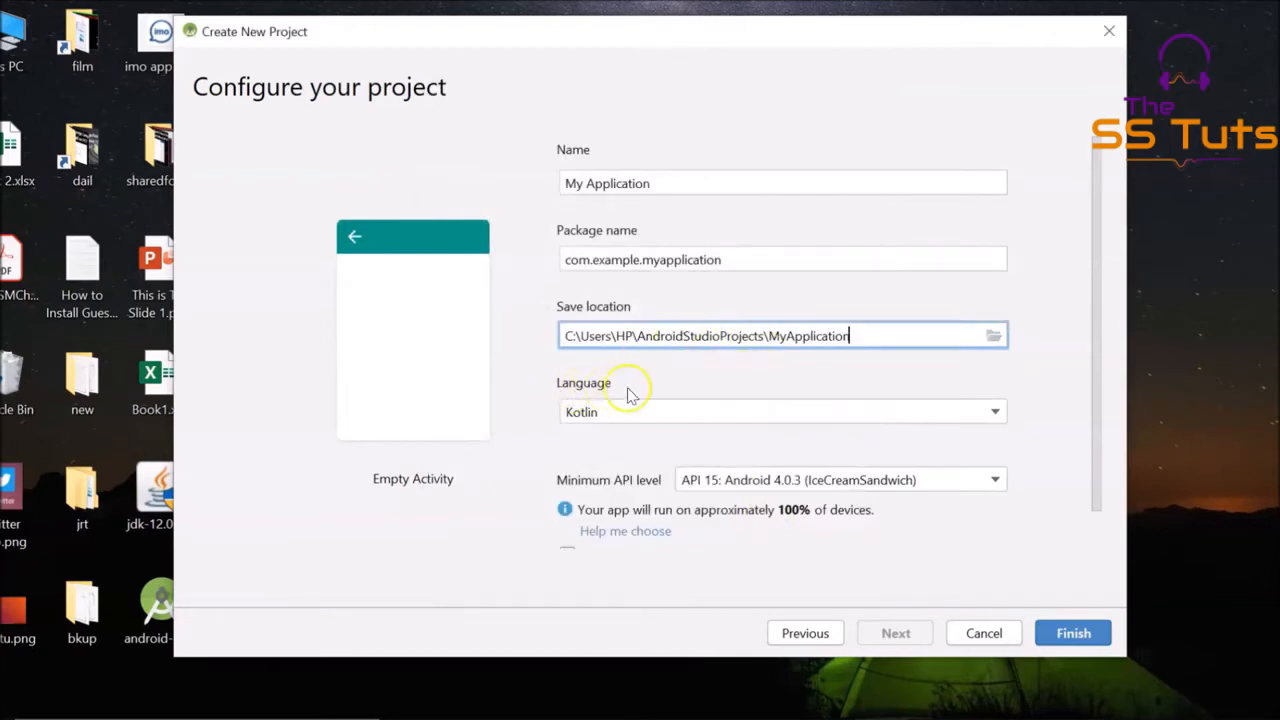
click(912, 412)
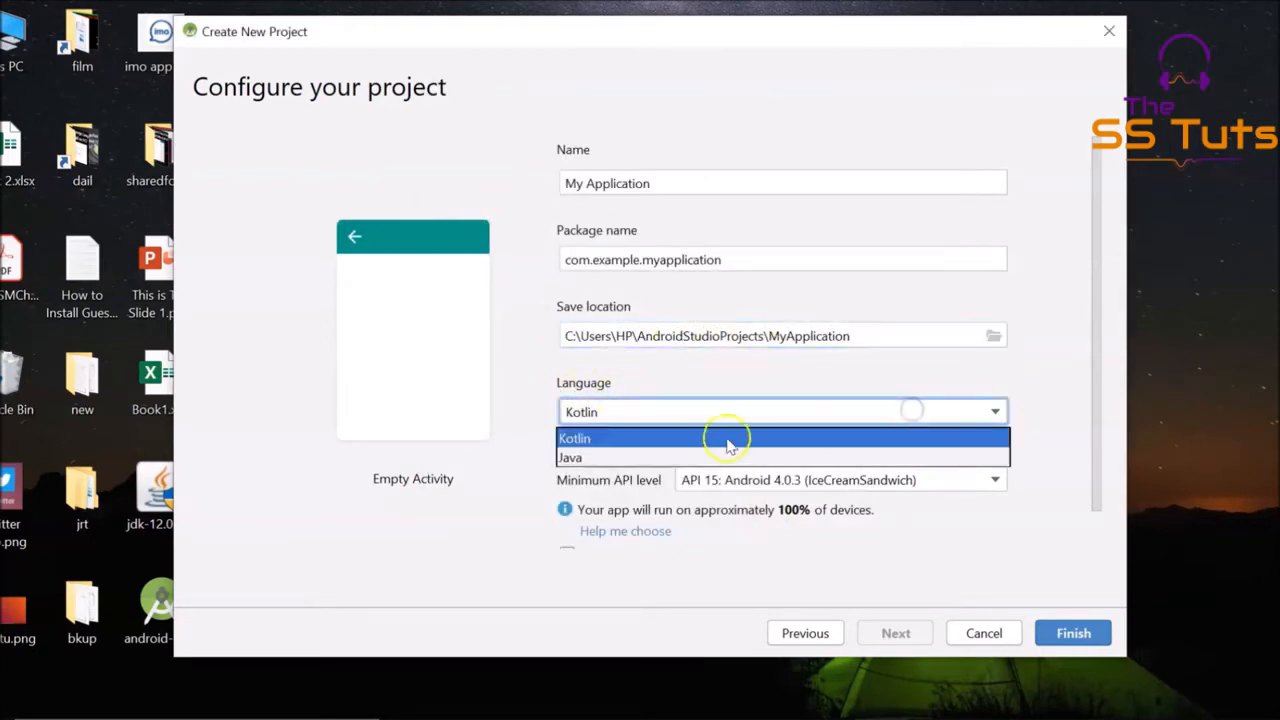
click(603, 455)
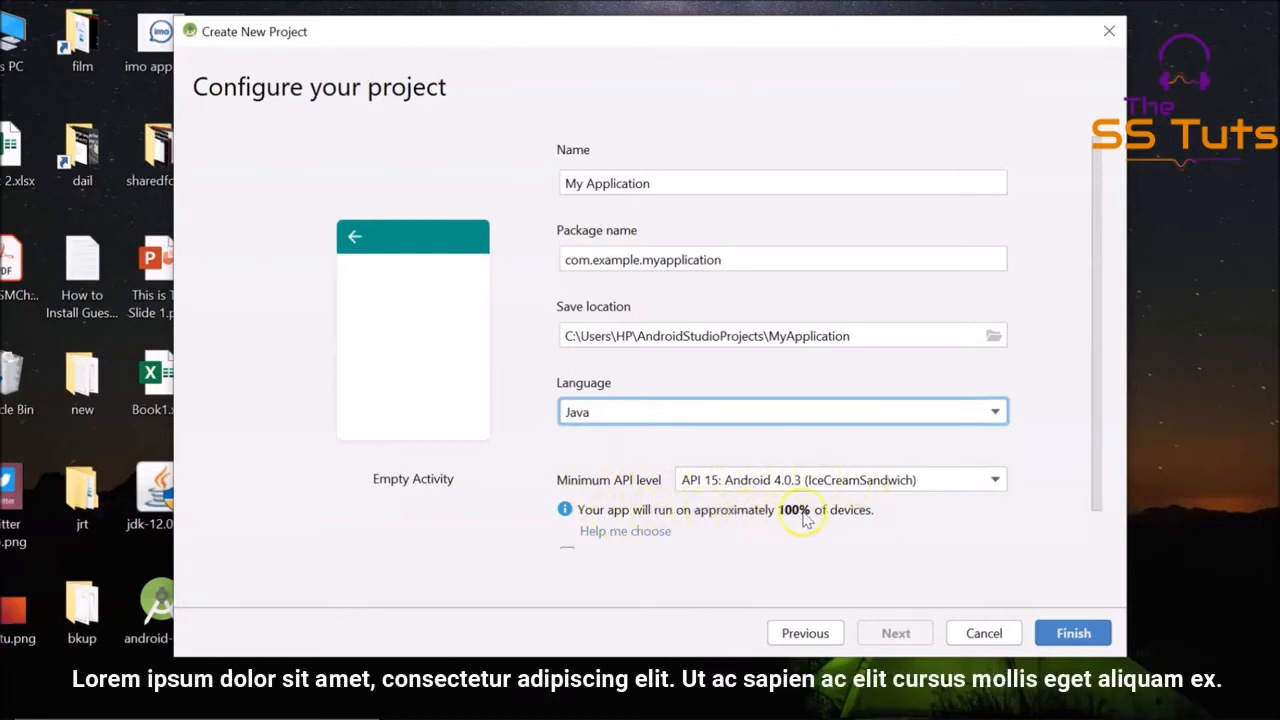
Set the minimum API level to API 19: Android 4.4 (KitKat) and create the project
click(911, 482)
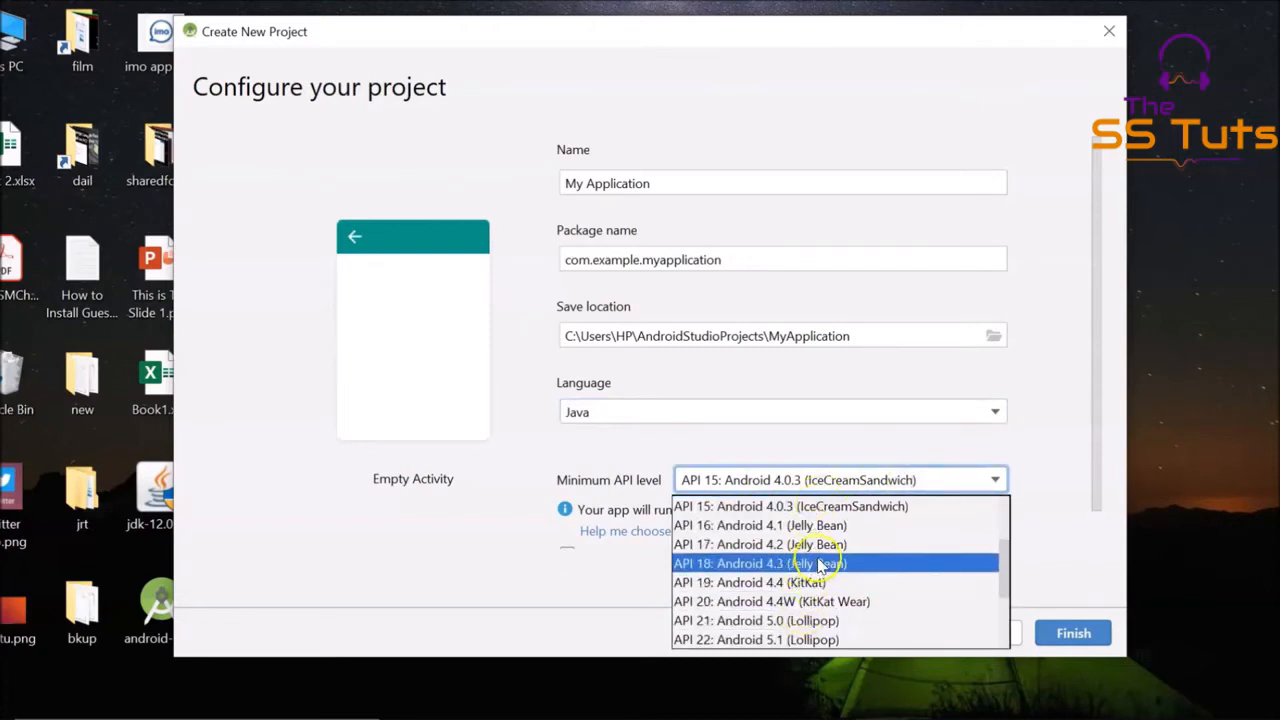
click(772, 620)
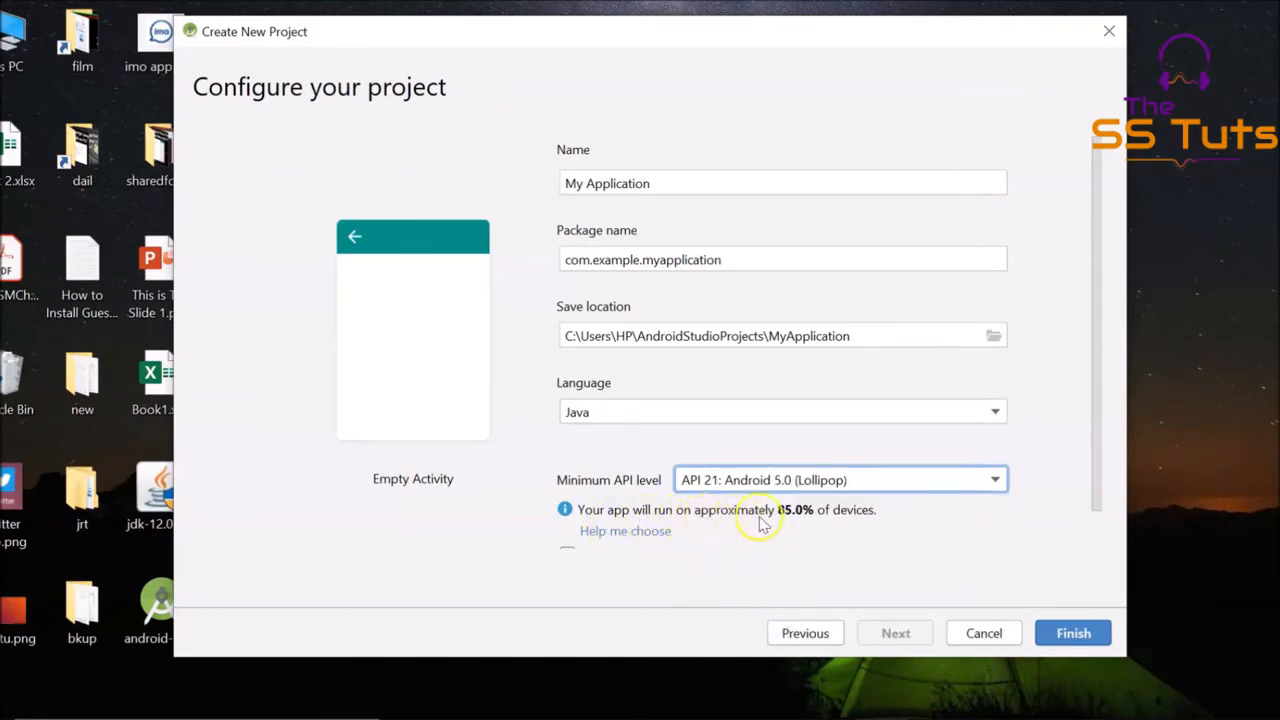
click(890, 480)
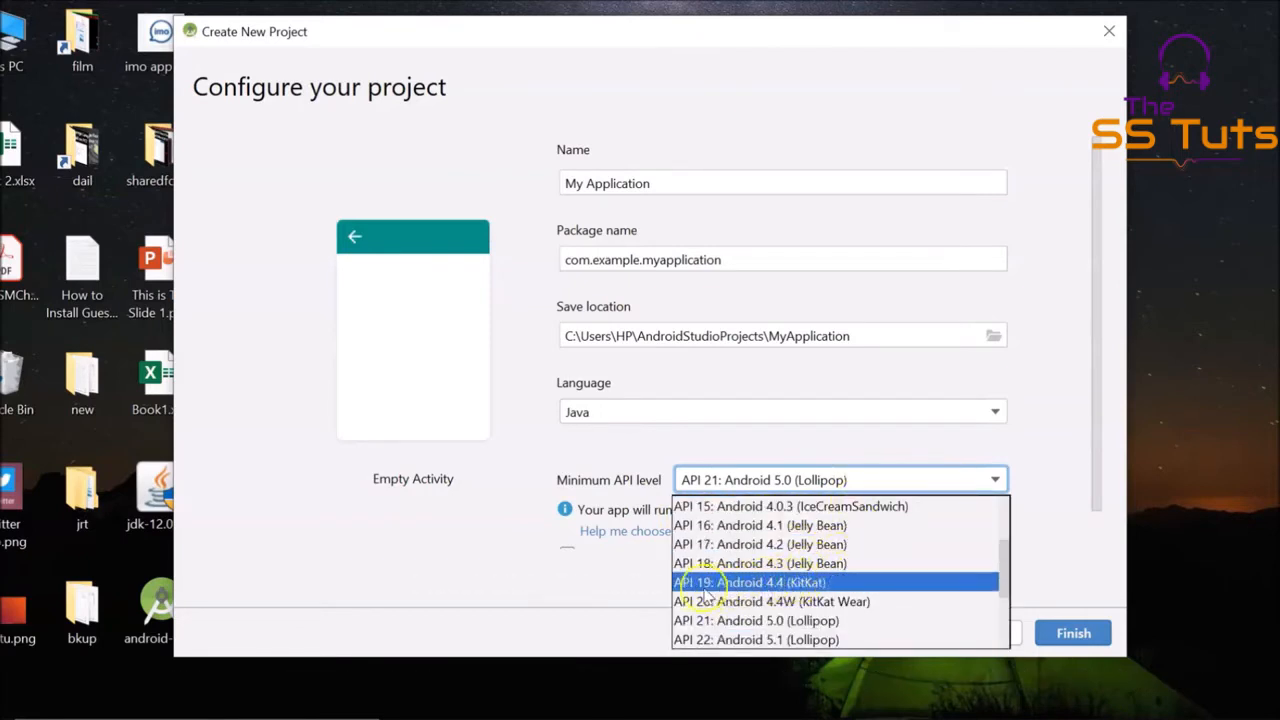
click(785, 583)
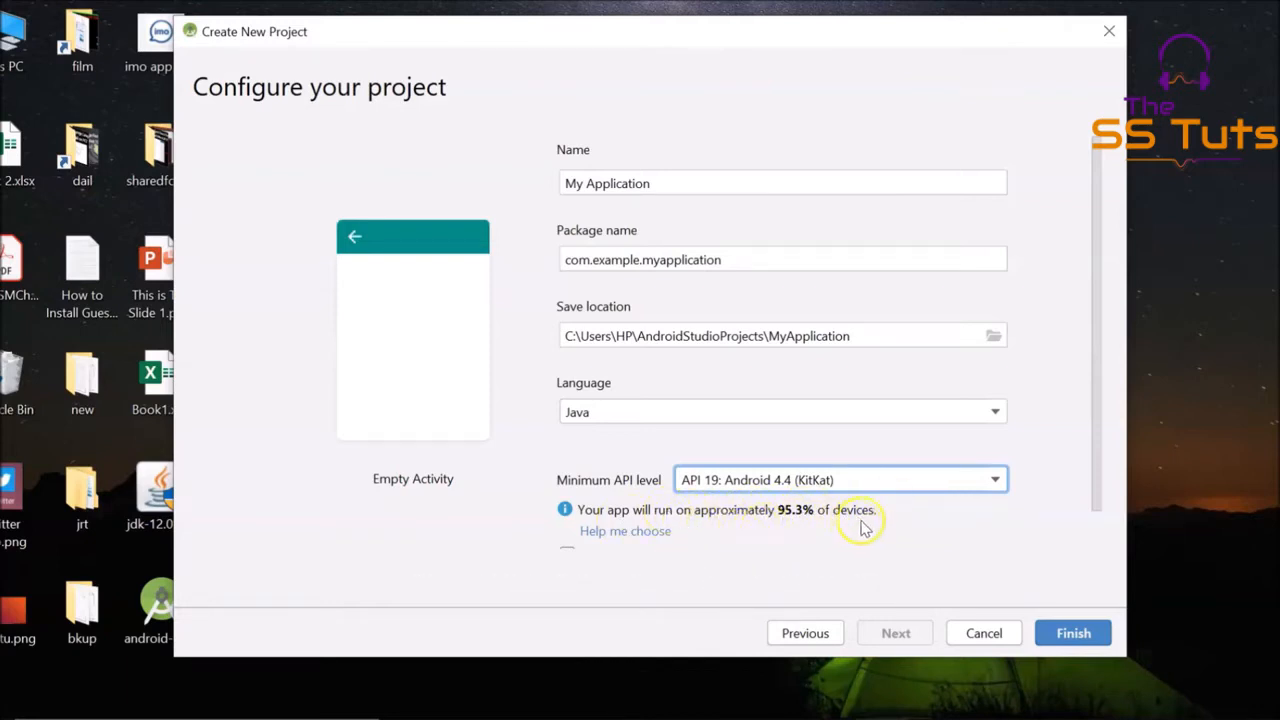
scroll(863, 527, down, 1)
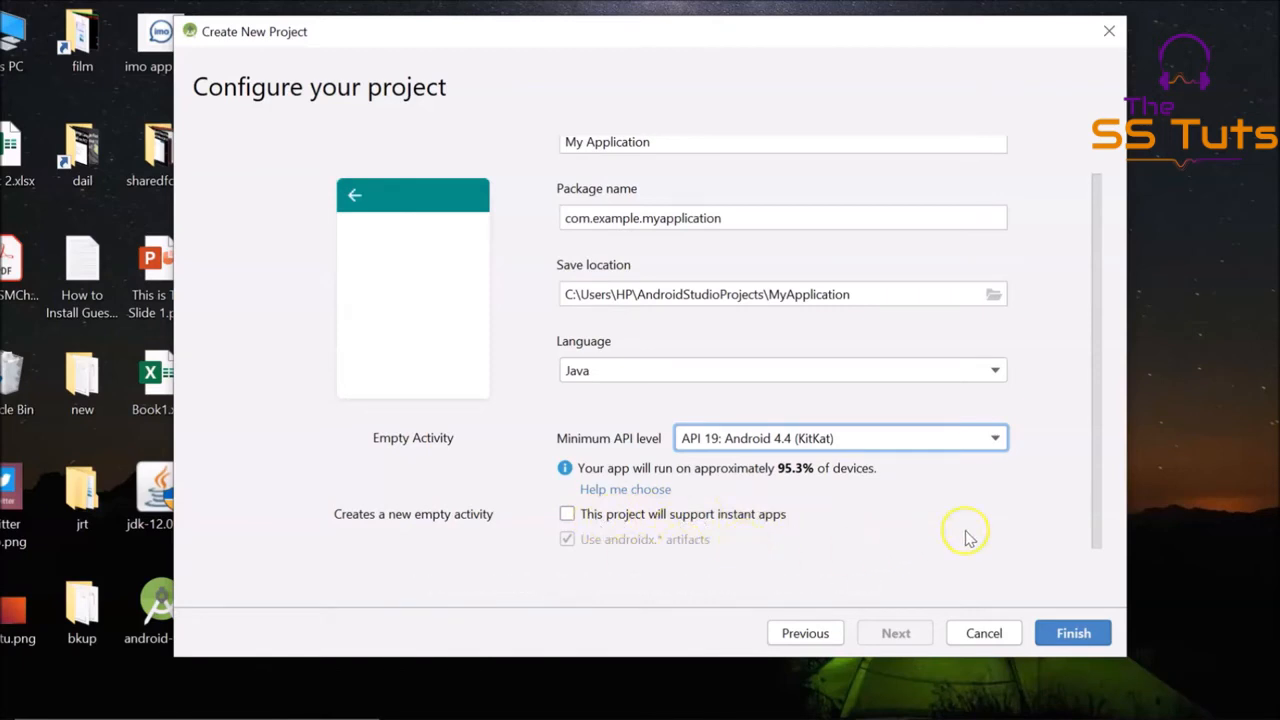
click(1073, 634)
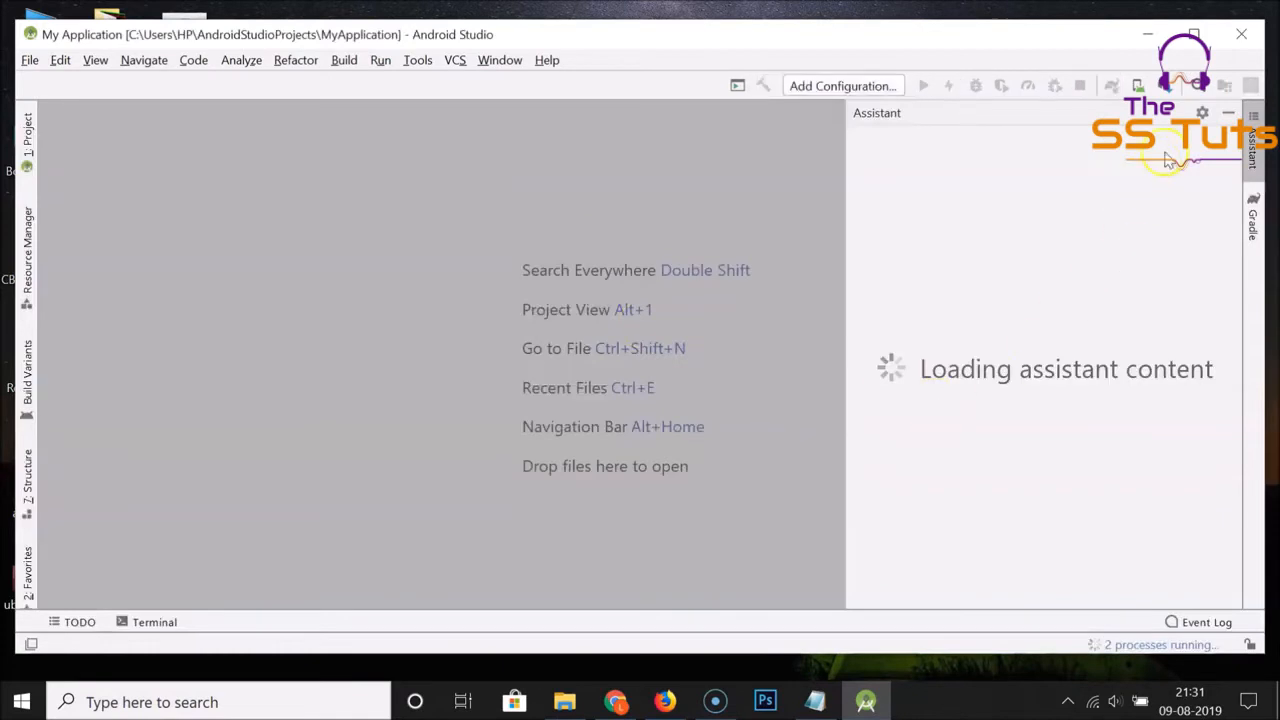
Maximize the project window and skim through the What's New in 3.4 notes
click(1193, 34)
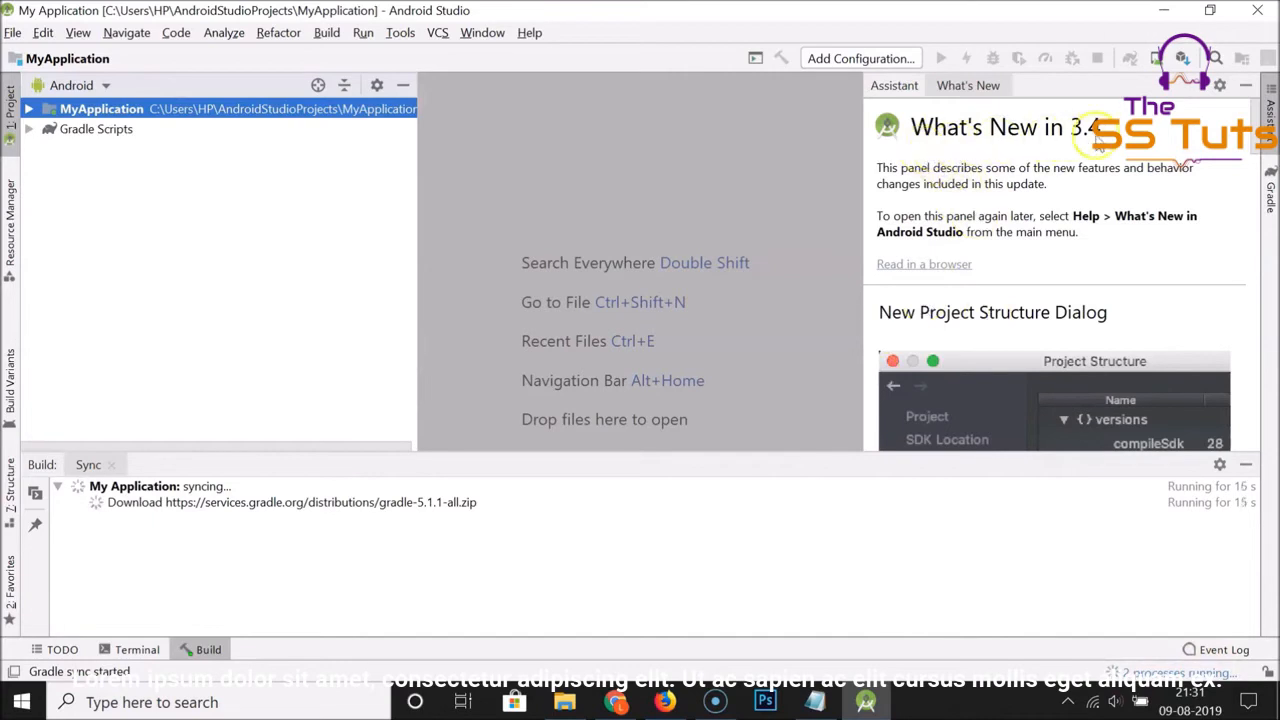
scroll(1102, 252, down, 5)
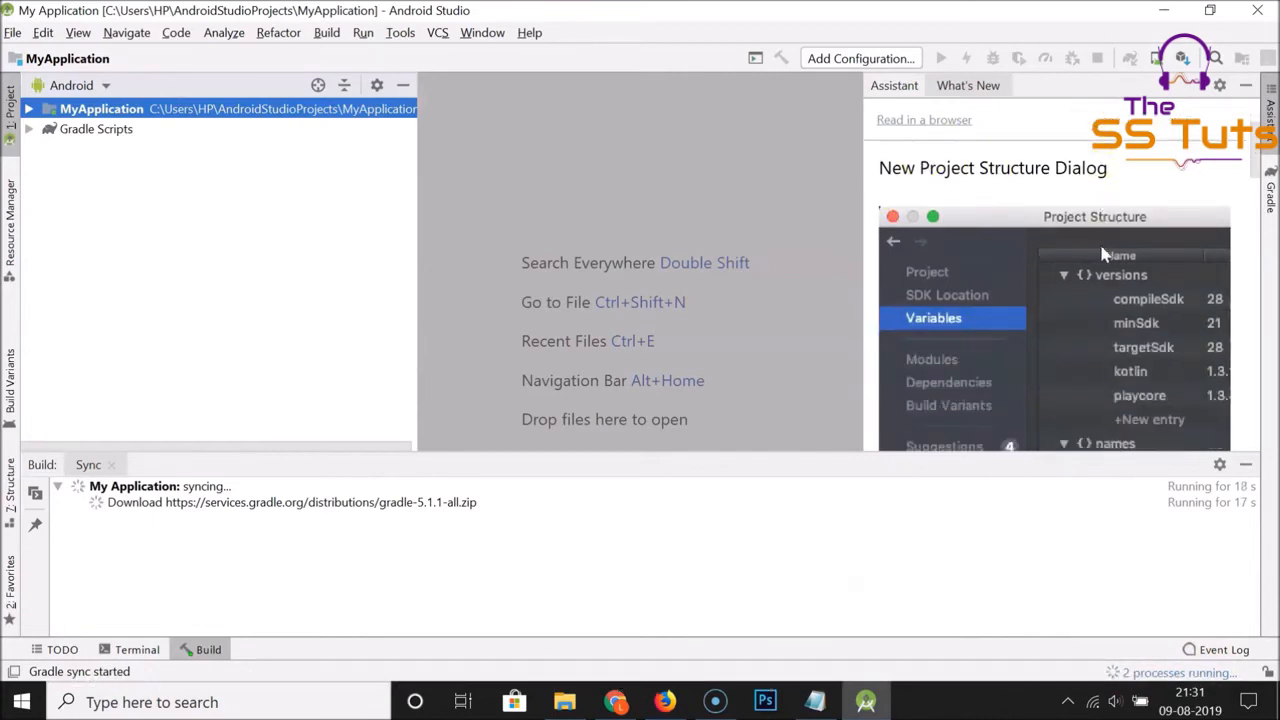
scroll(1104, 255, down, 5)
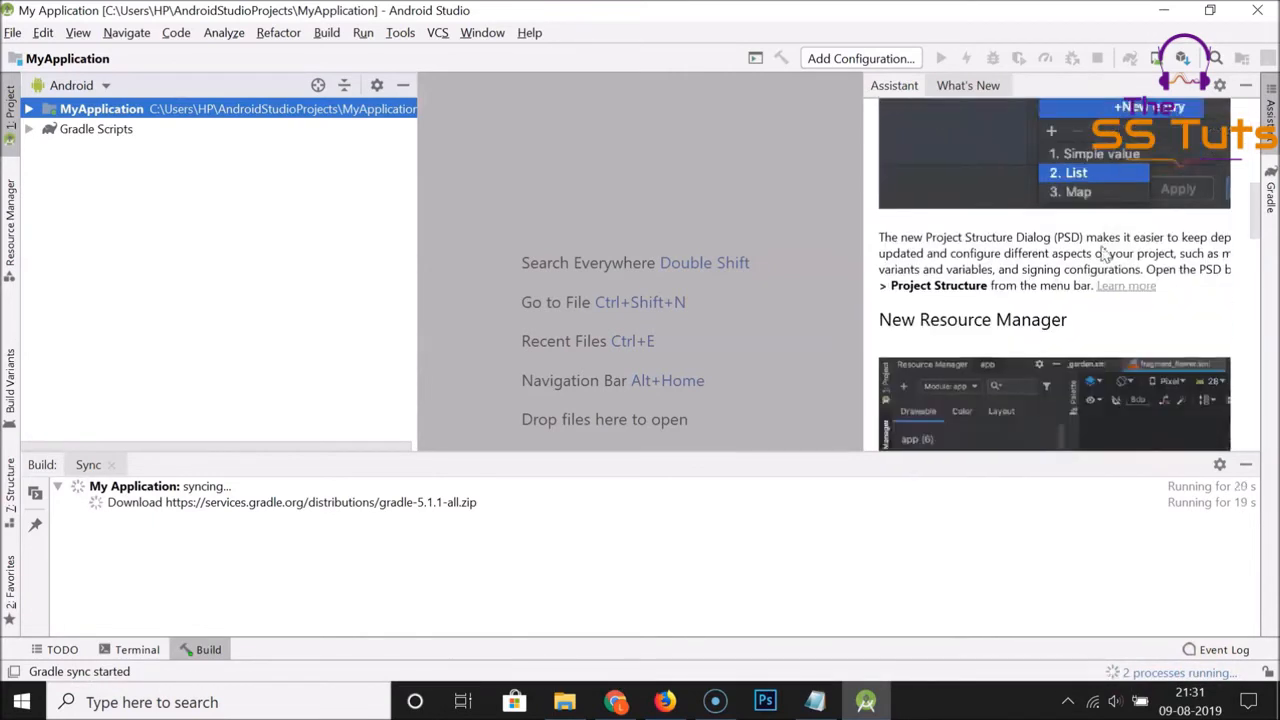
scroll(1102, 250, down, 2)
scroll(1098, 242, up, 10)
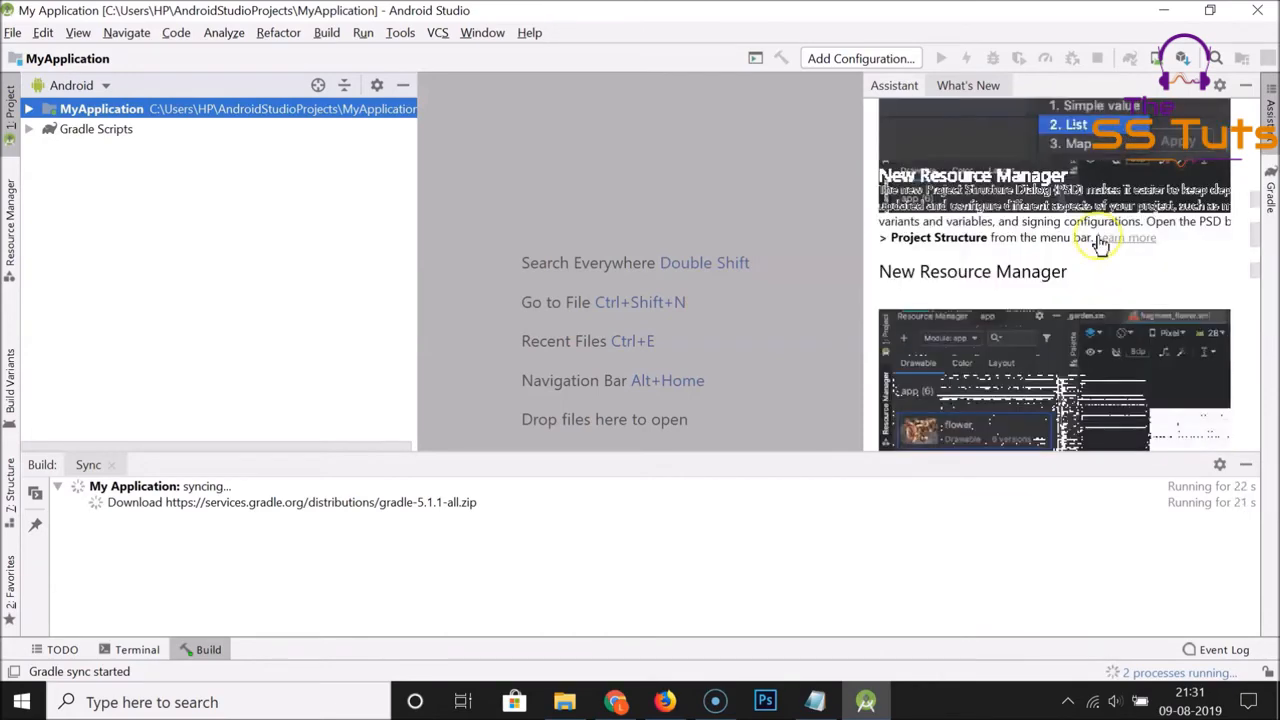
scroll(1100, 240, up, 2)
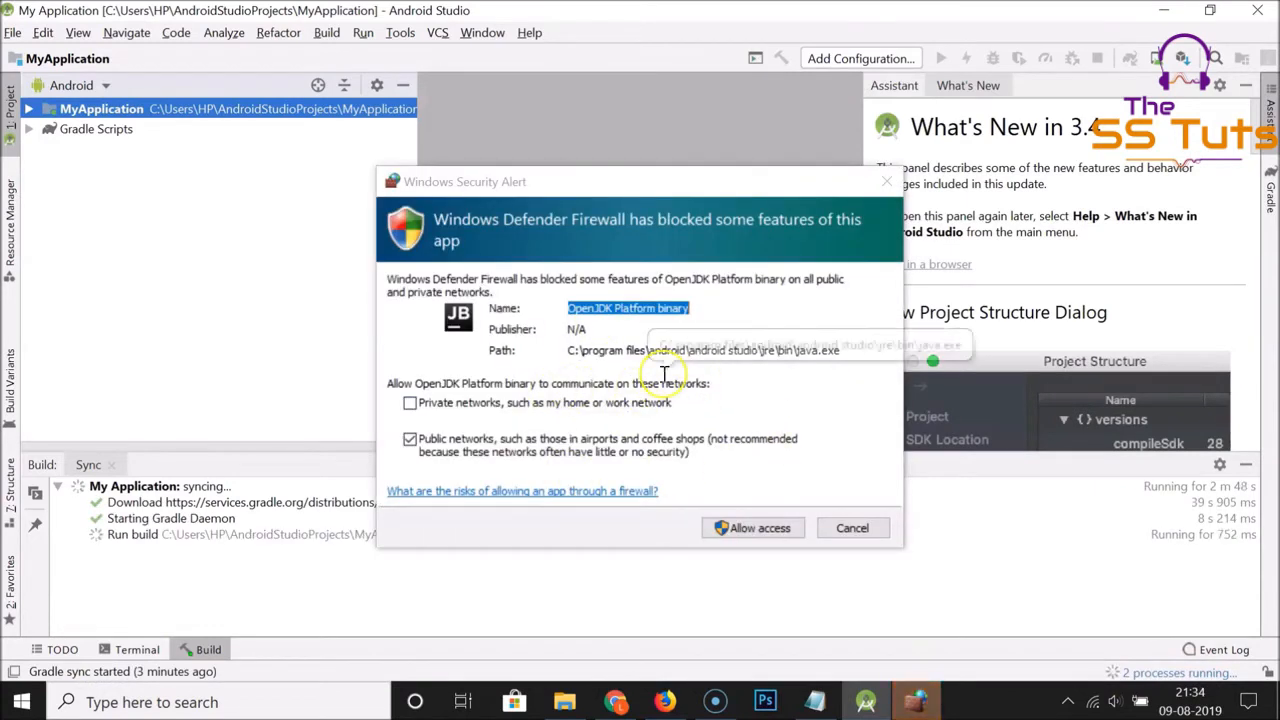
Allow OpenJDK Platform binary through the firewall on public networks, and show the activity_main.xml layout with the Assistant pane hidden
click(765, 530)
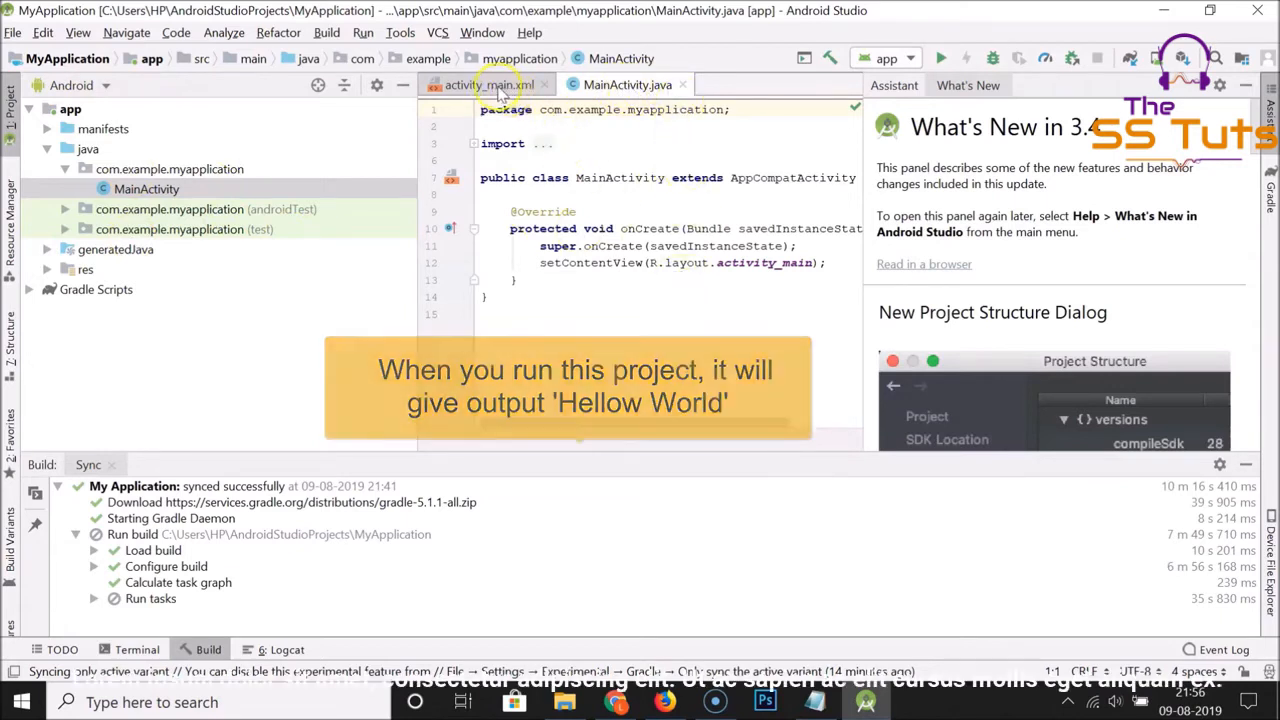
click(484, 86)
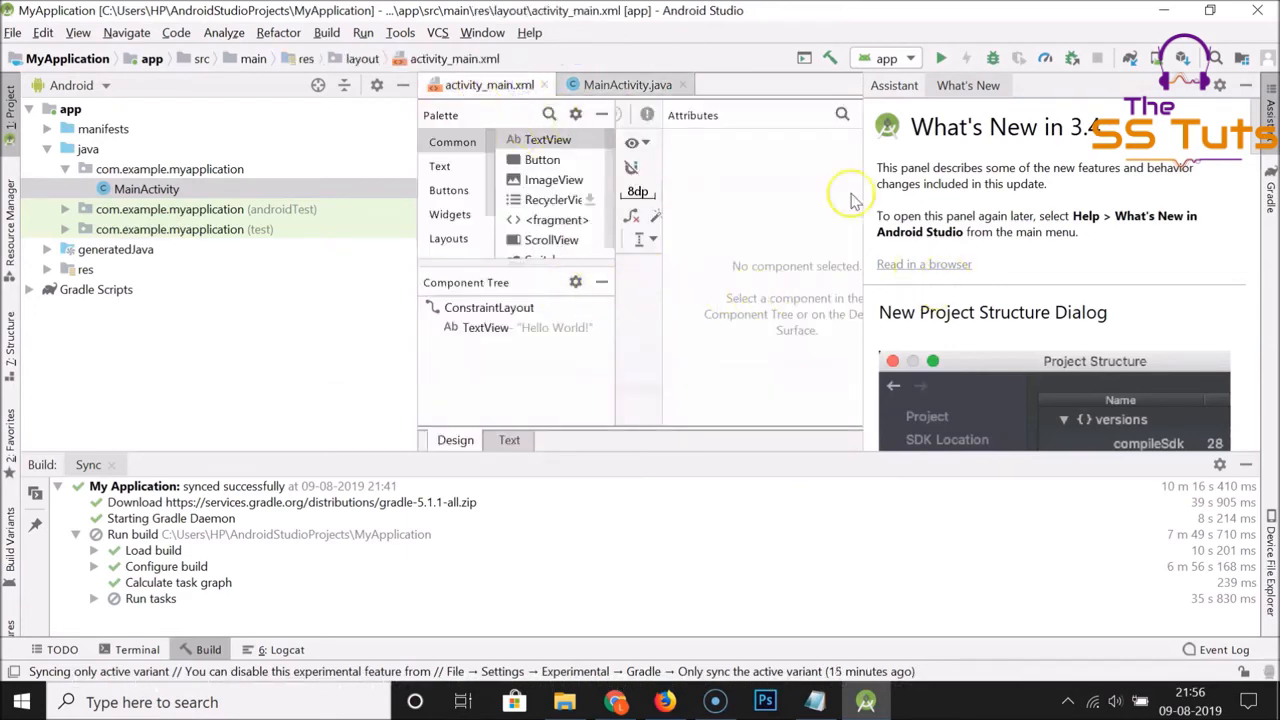
click(1250, 87)
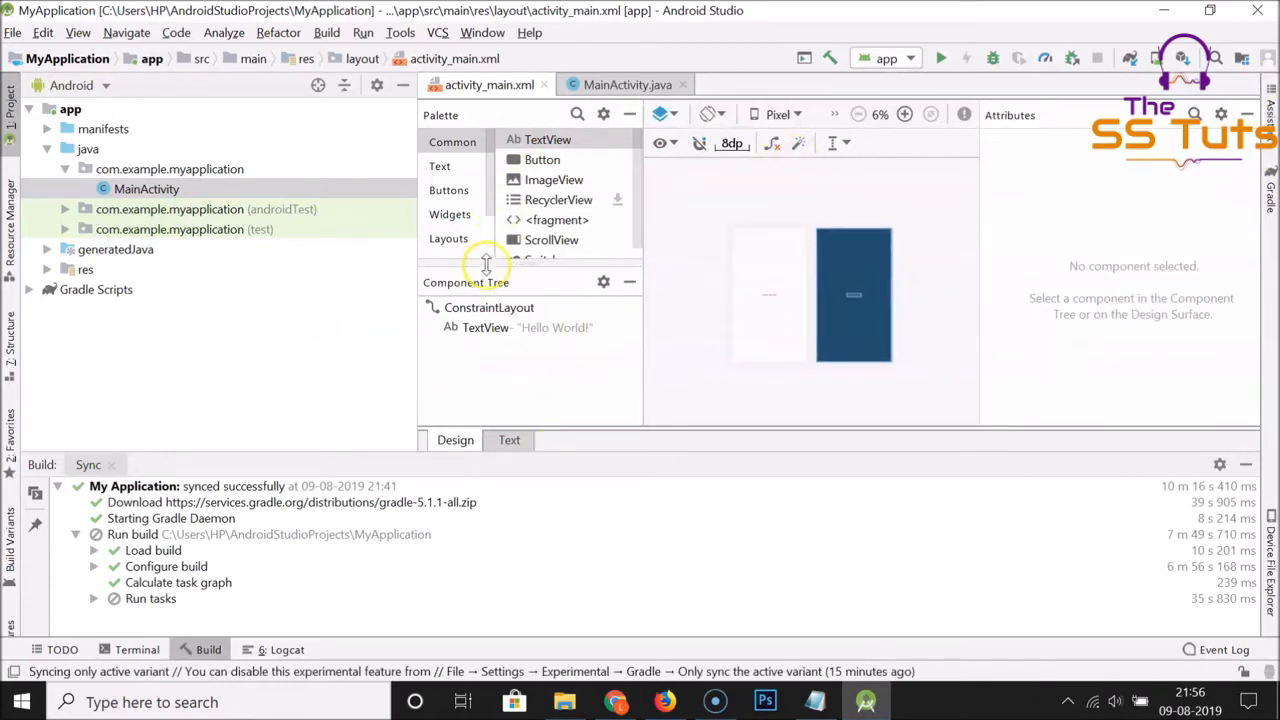
Run the app and start creating a new virtual device with the Nexus 5X phone as its hardware
click(941, 60)
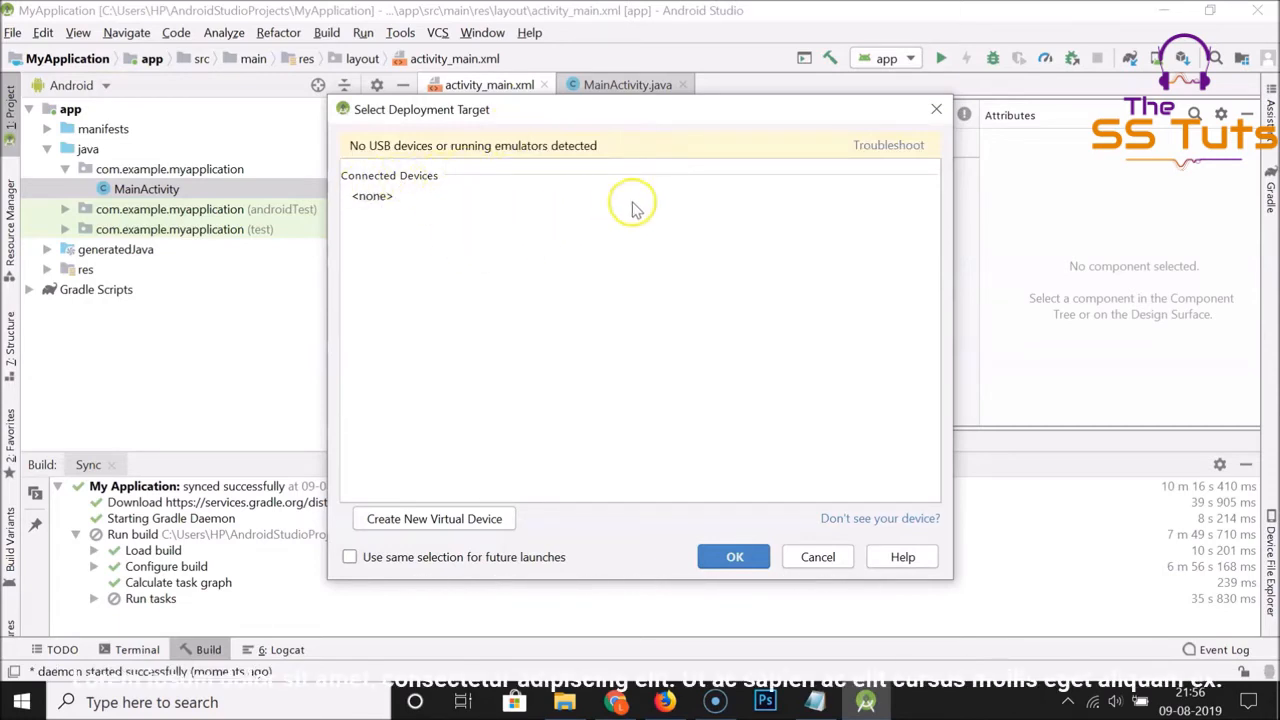
click(459, 524)
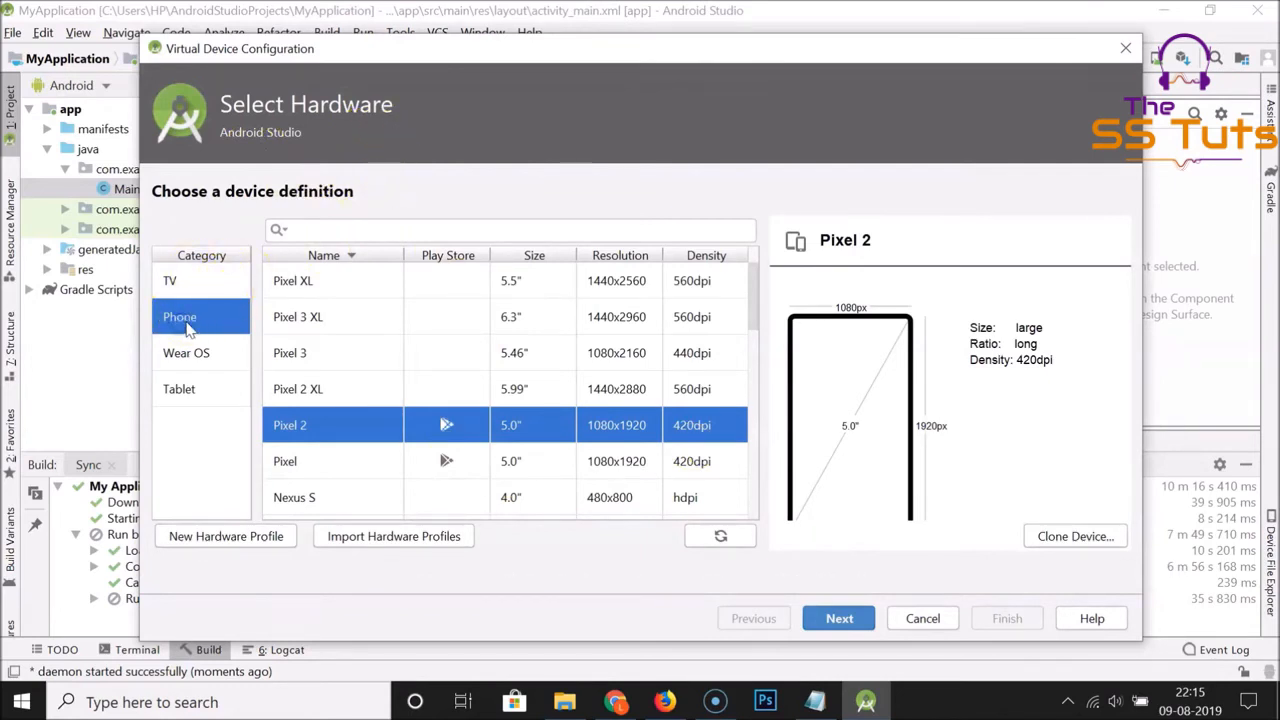
scroll(379, 403, down, 1)
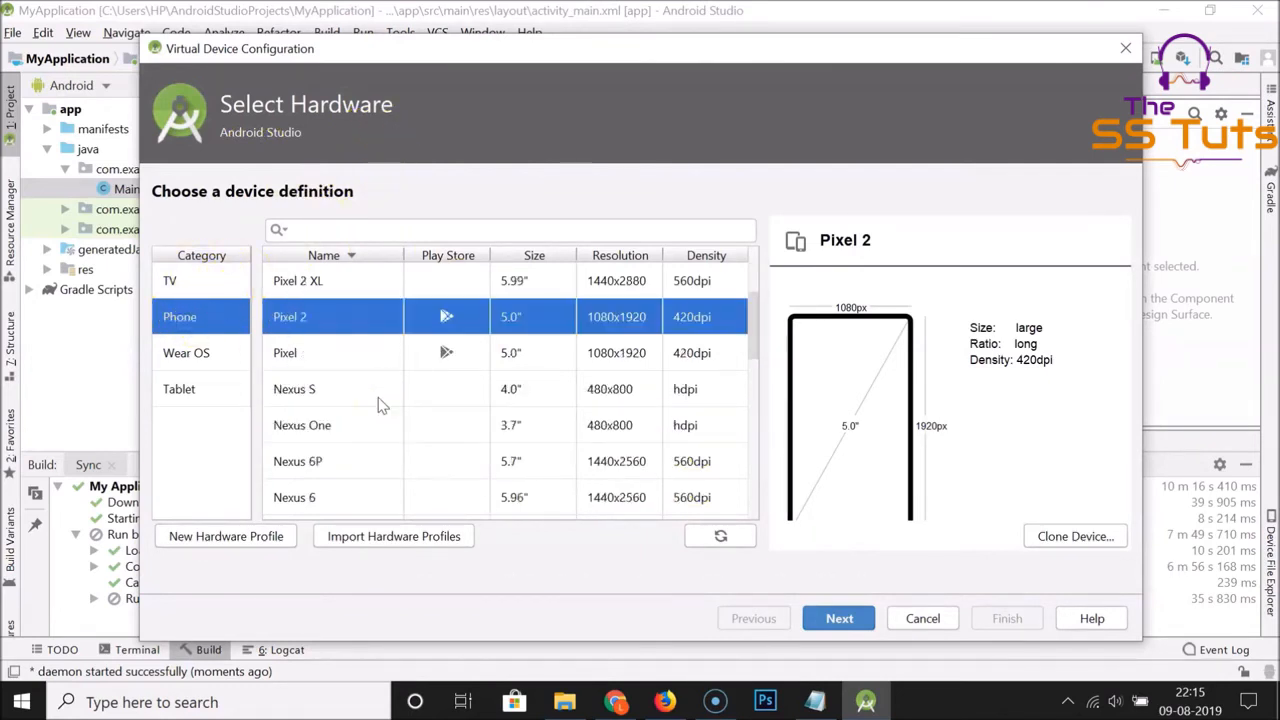
scroll(379, 403, down, 1)
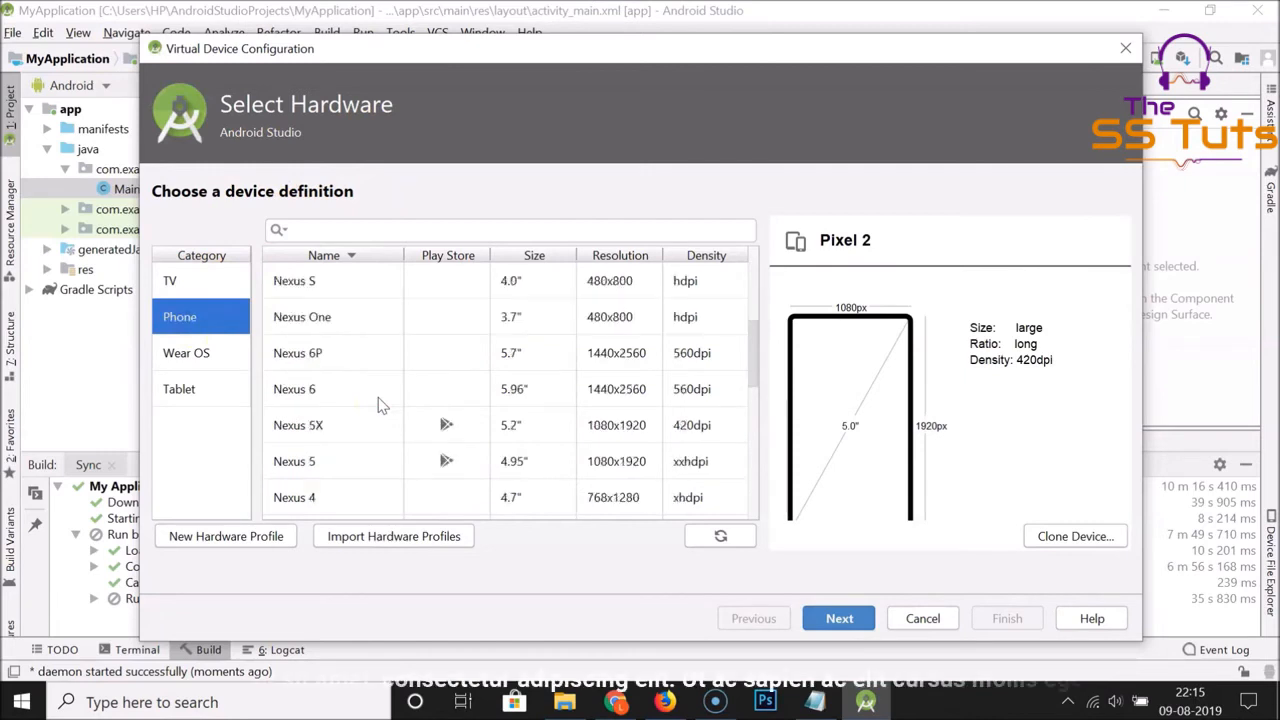
click(318, 429)
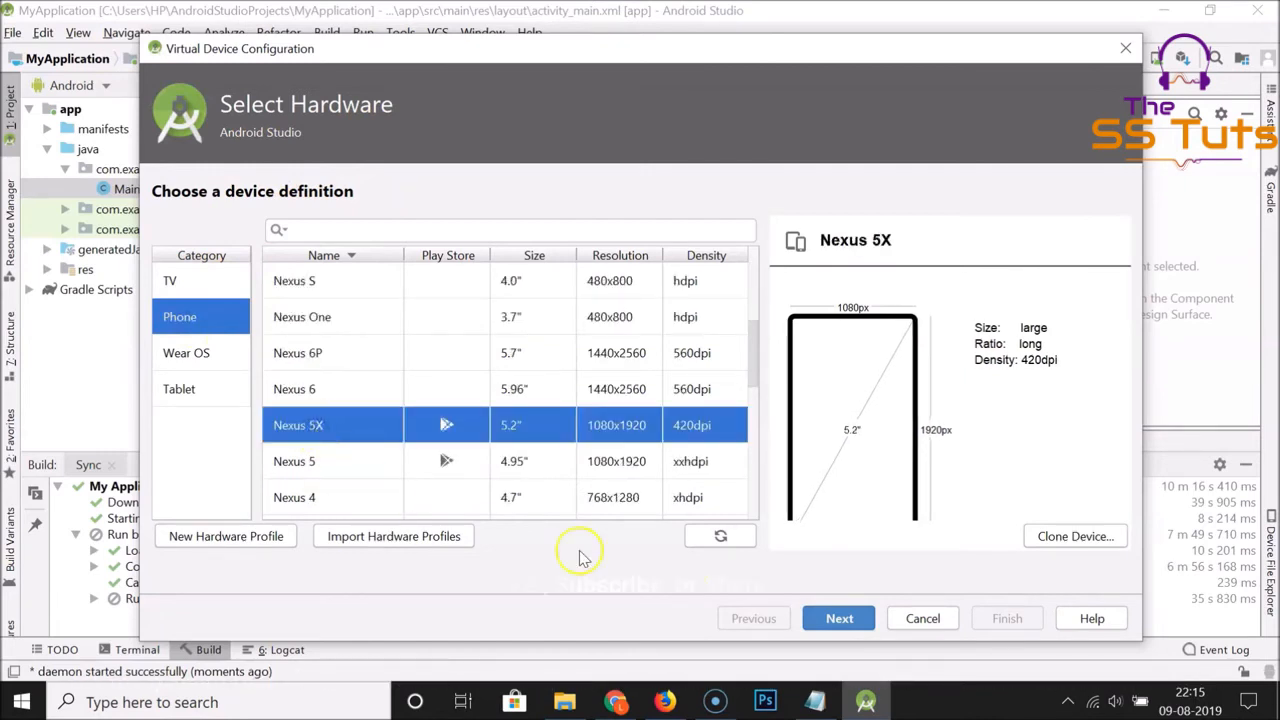
click(838, 618)
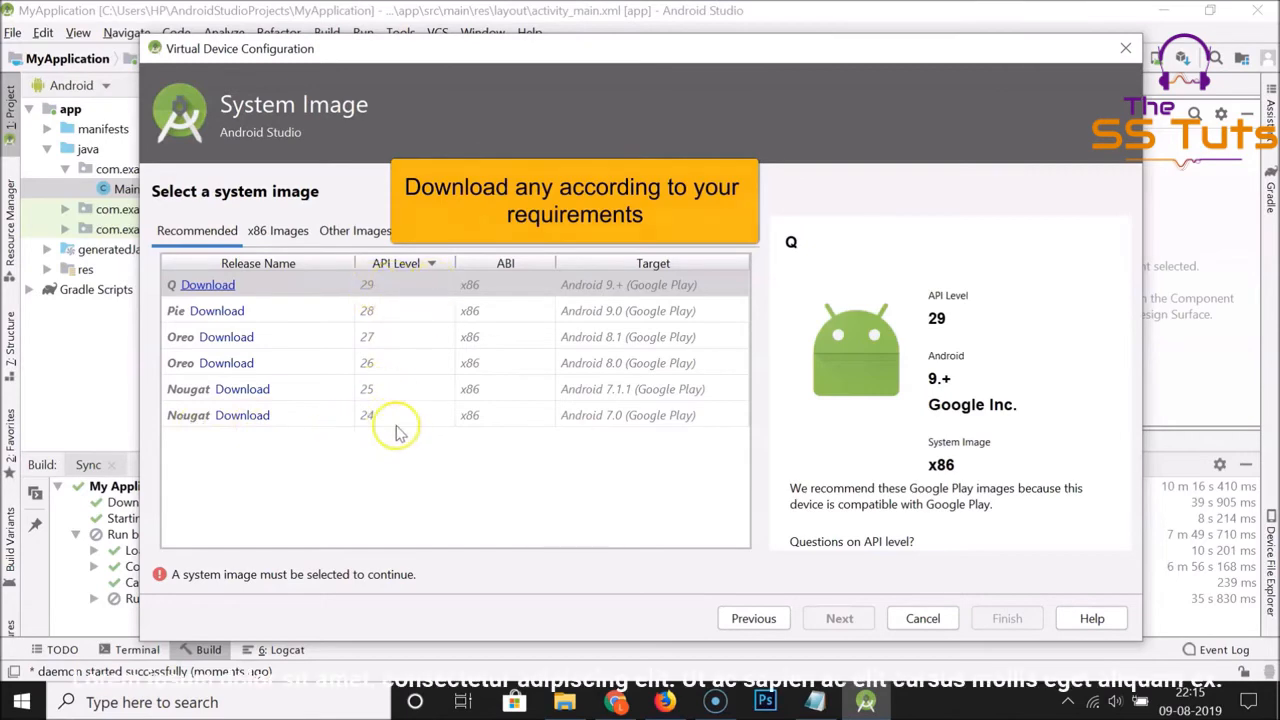
Download the Nougat API 24 x86 system image, accepting its license agreement, and select it for the virtual device
click(242, 418)
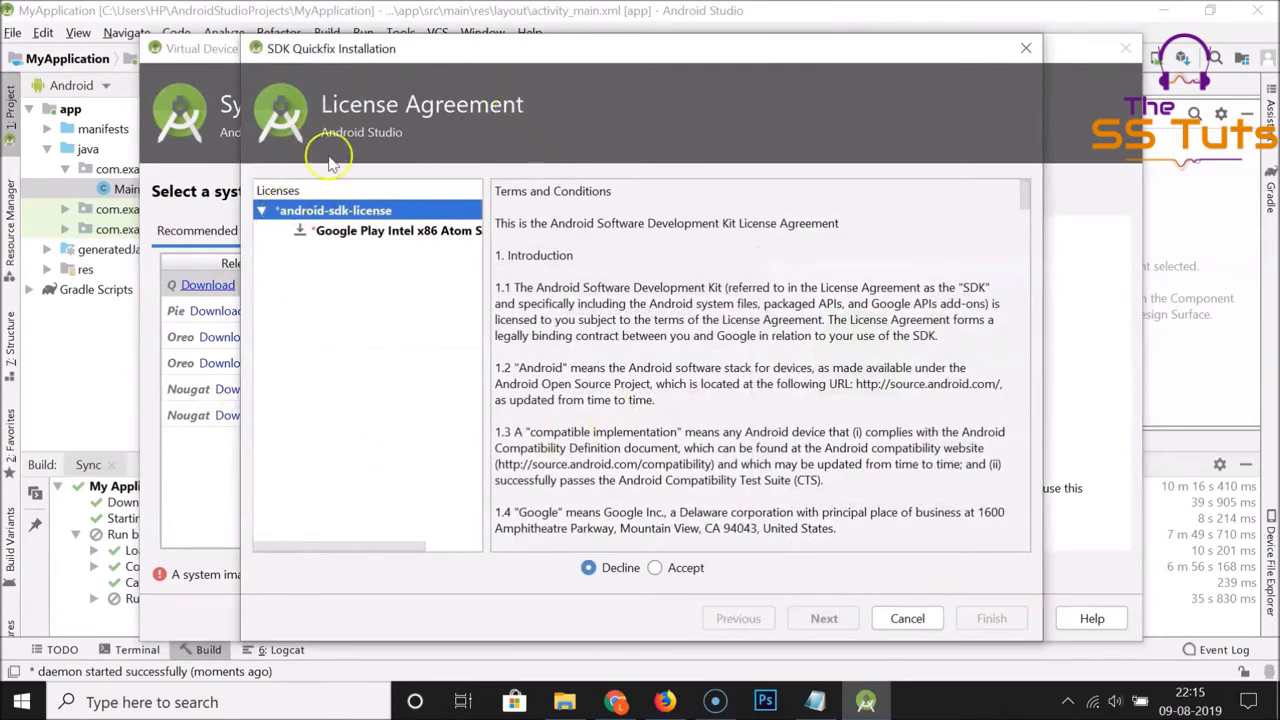
click(674, 577)
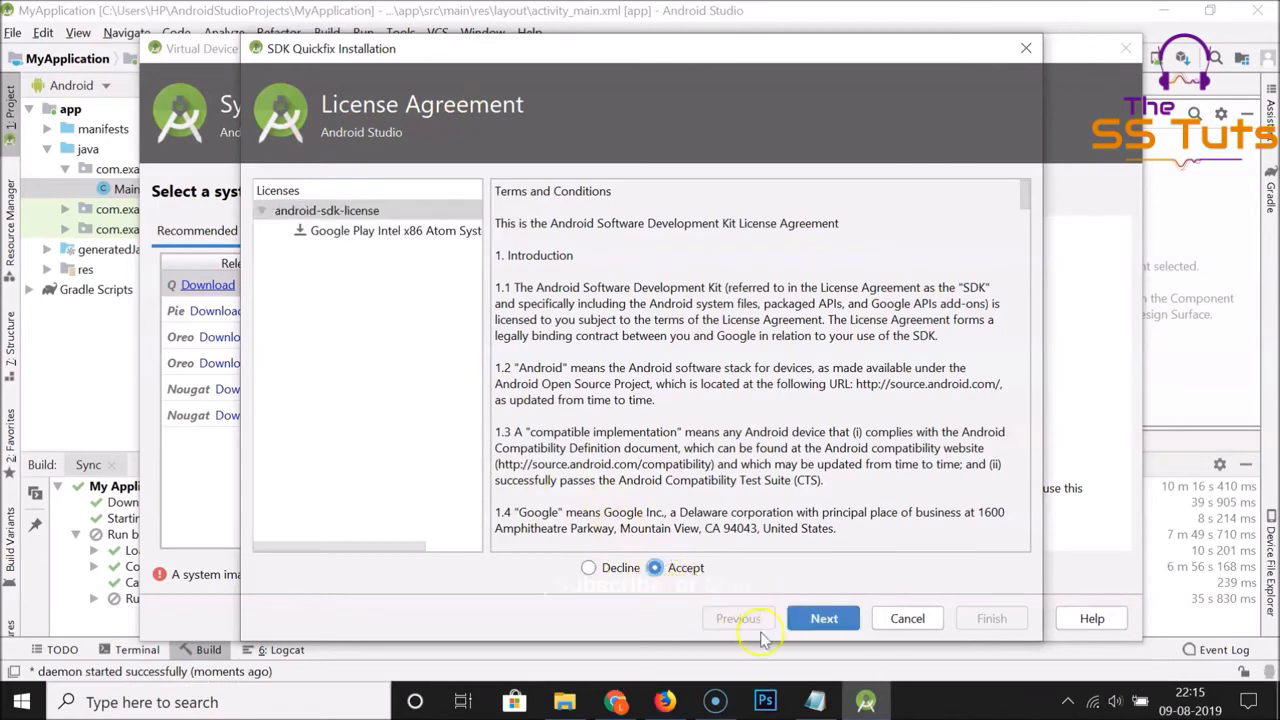
click(823, 625)
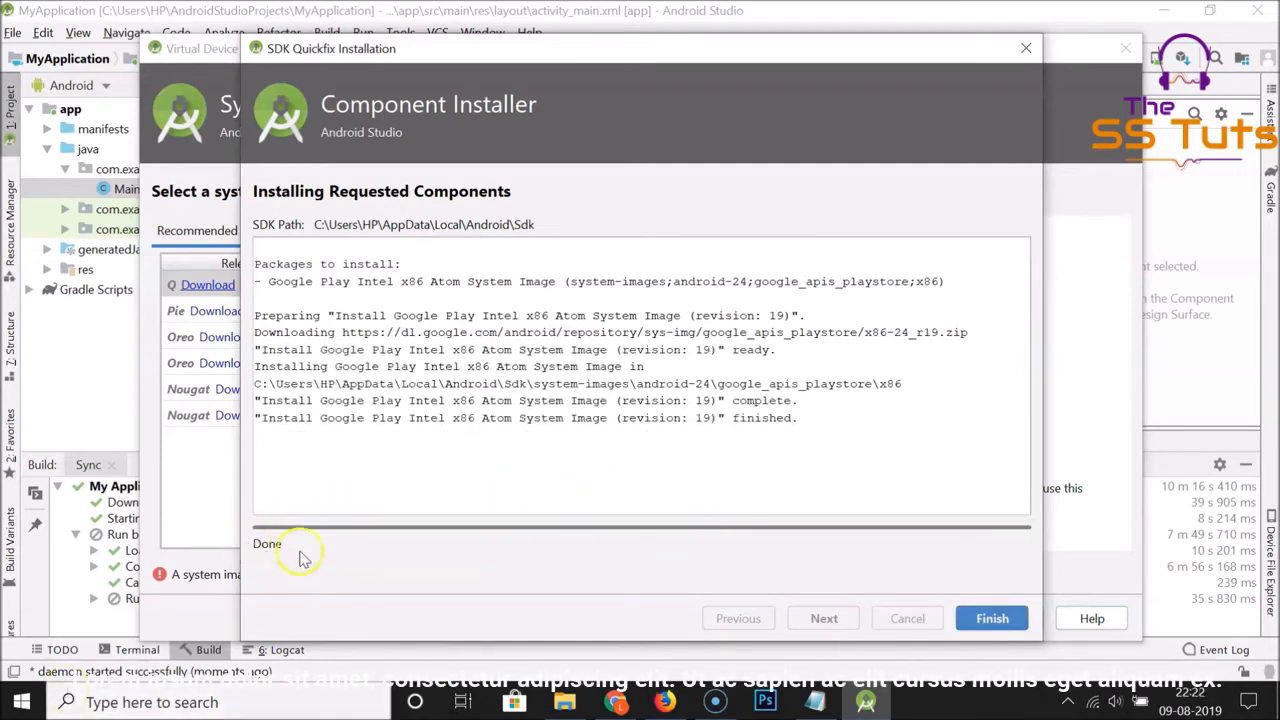
click(995, 619)
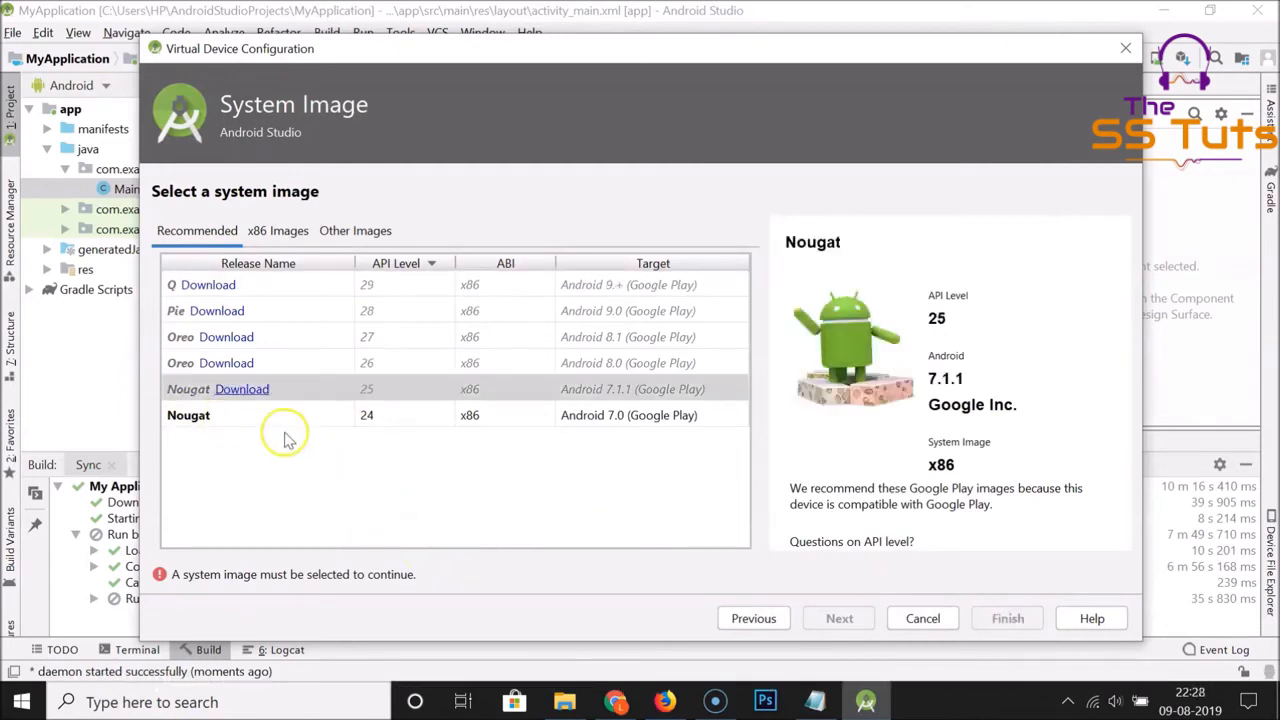
click(285, 430)
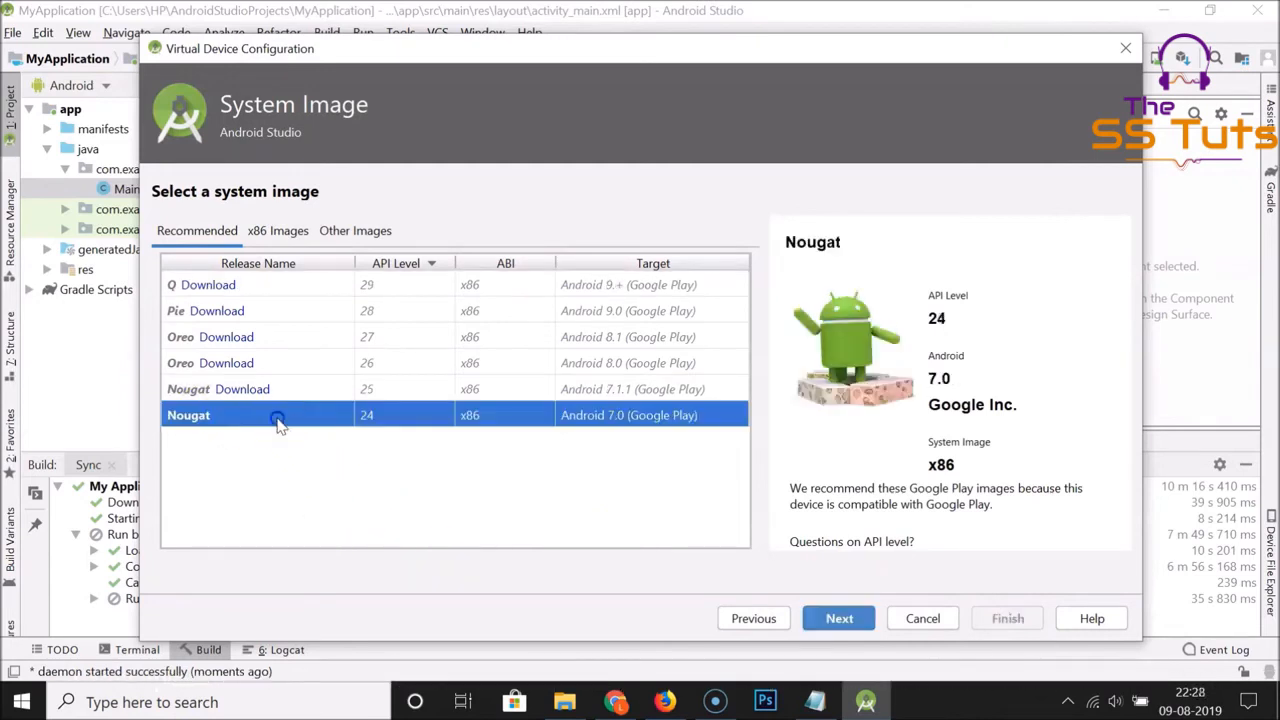
Finish creating the Nexus 5X API 24 virtual device with its default configuration and deploy the app to it
click(838, 620)
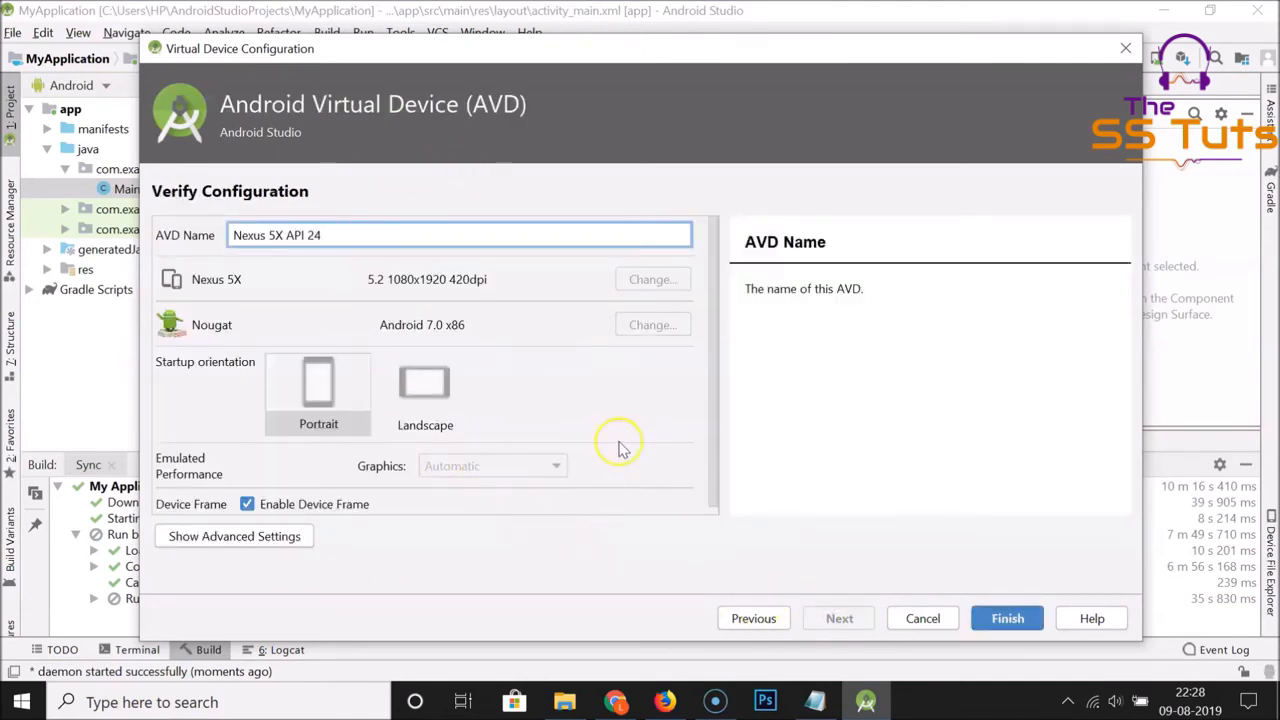
click(1008, 619)
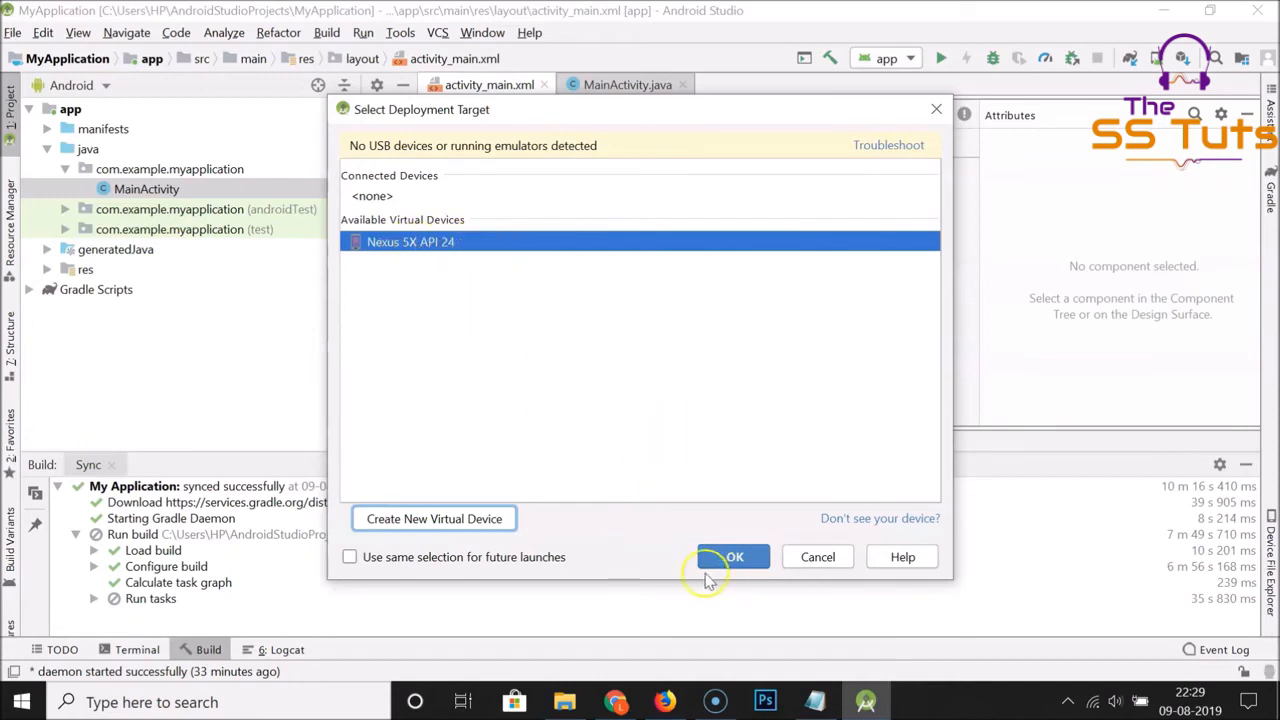
click(735, 560)
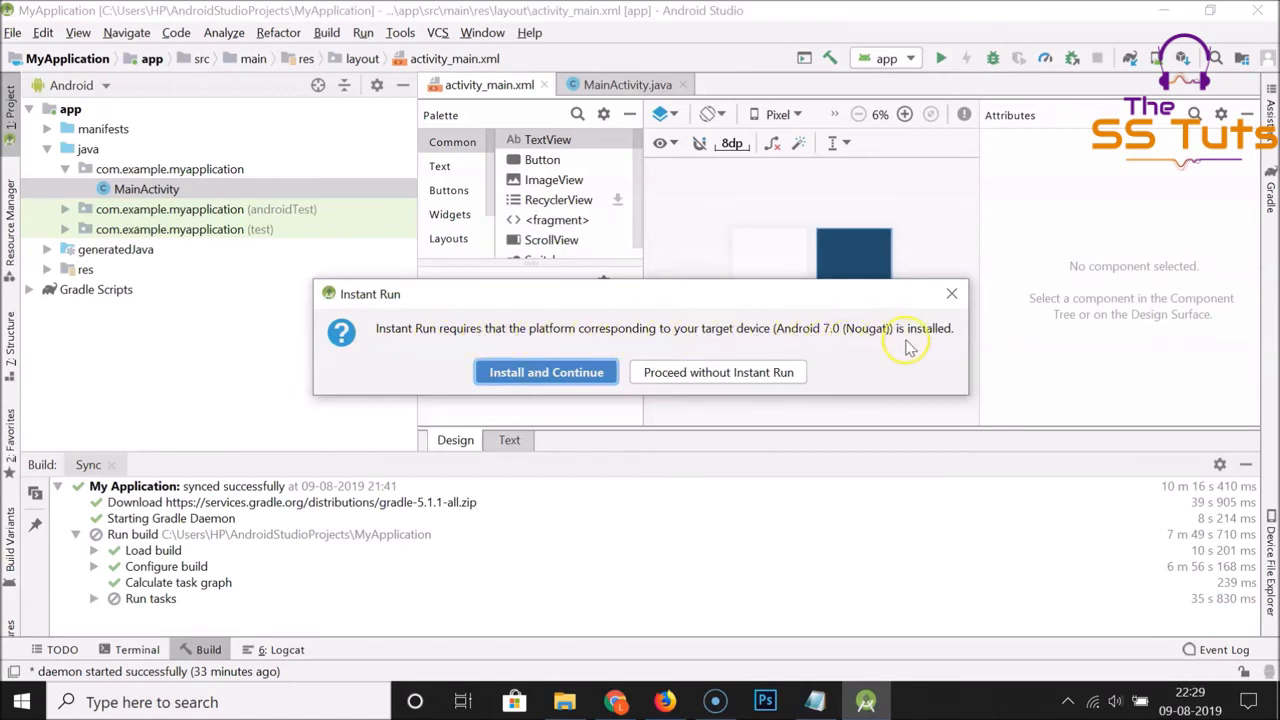
Install Android SDK Platform 24 for Instant Run, continue the launch, and bring the emulator running the app to the front
click(551, 386)
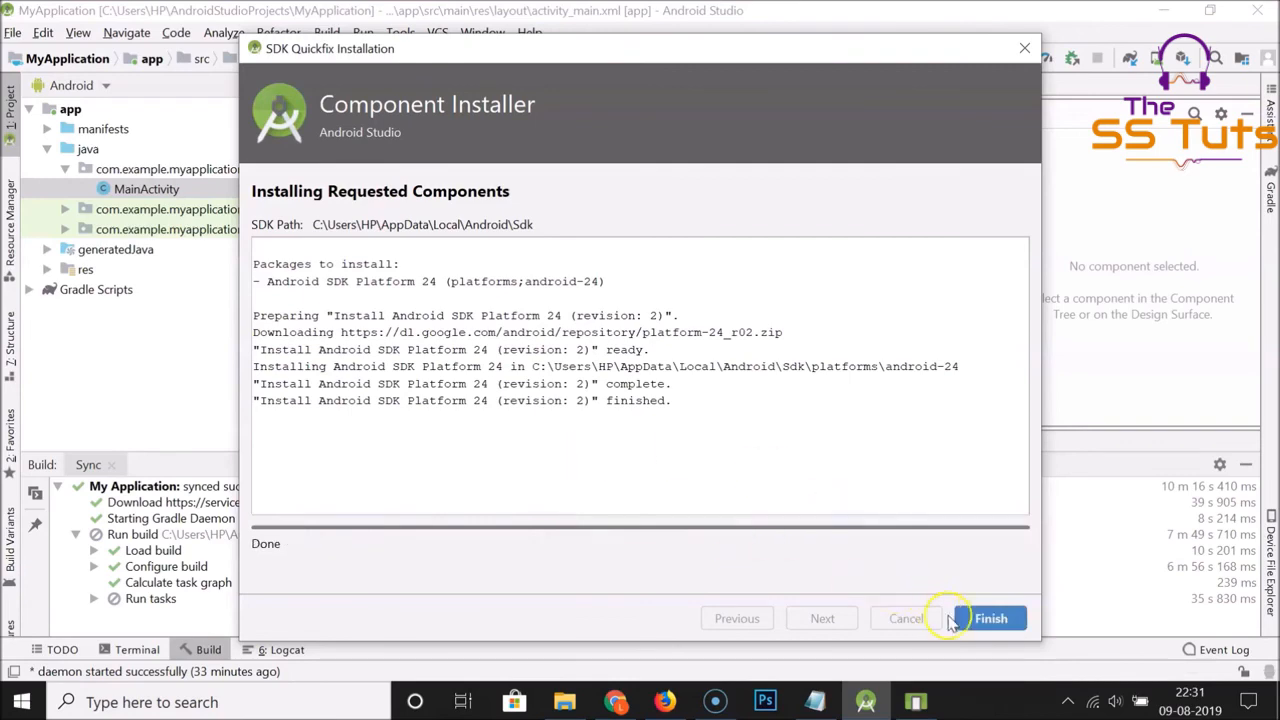
click(988, 618)
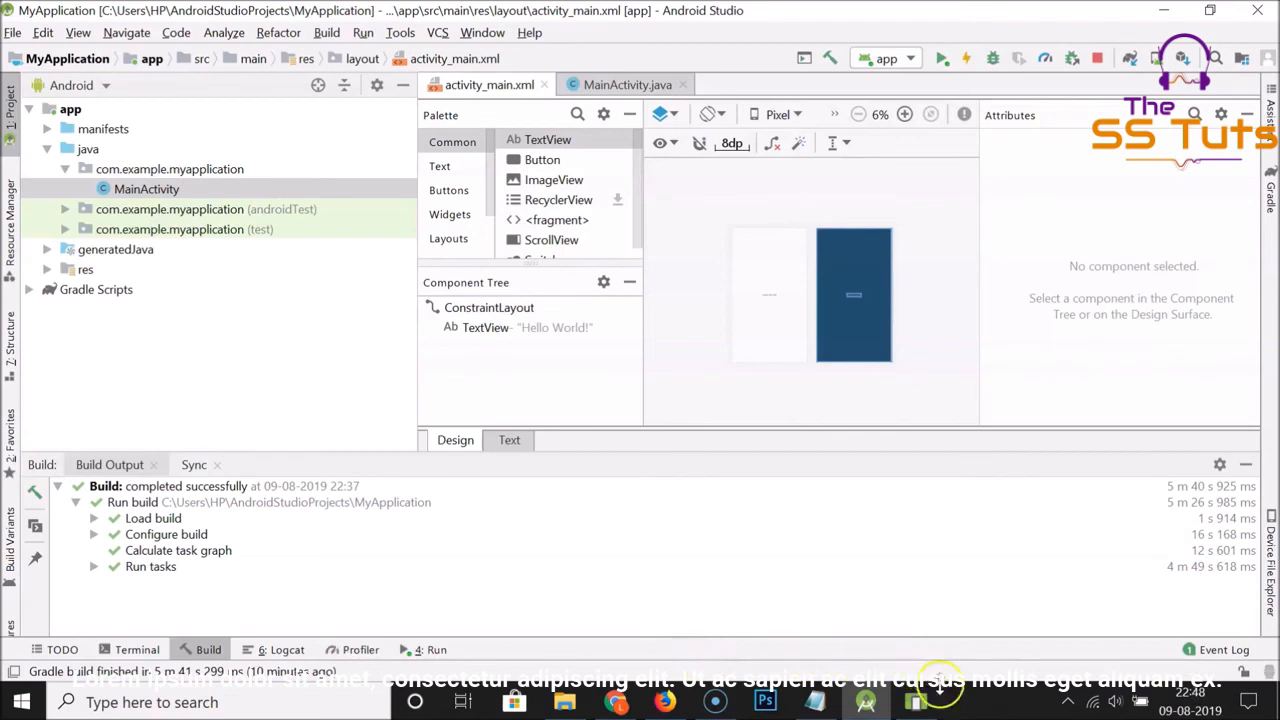
click(915, 702)
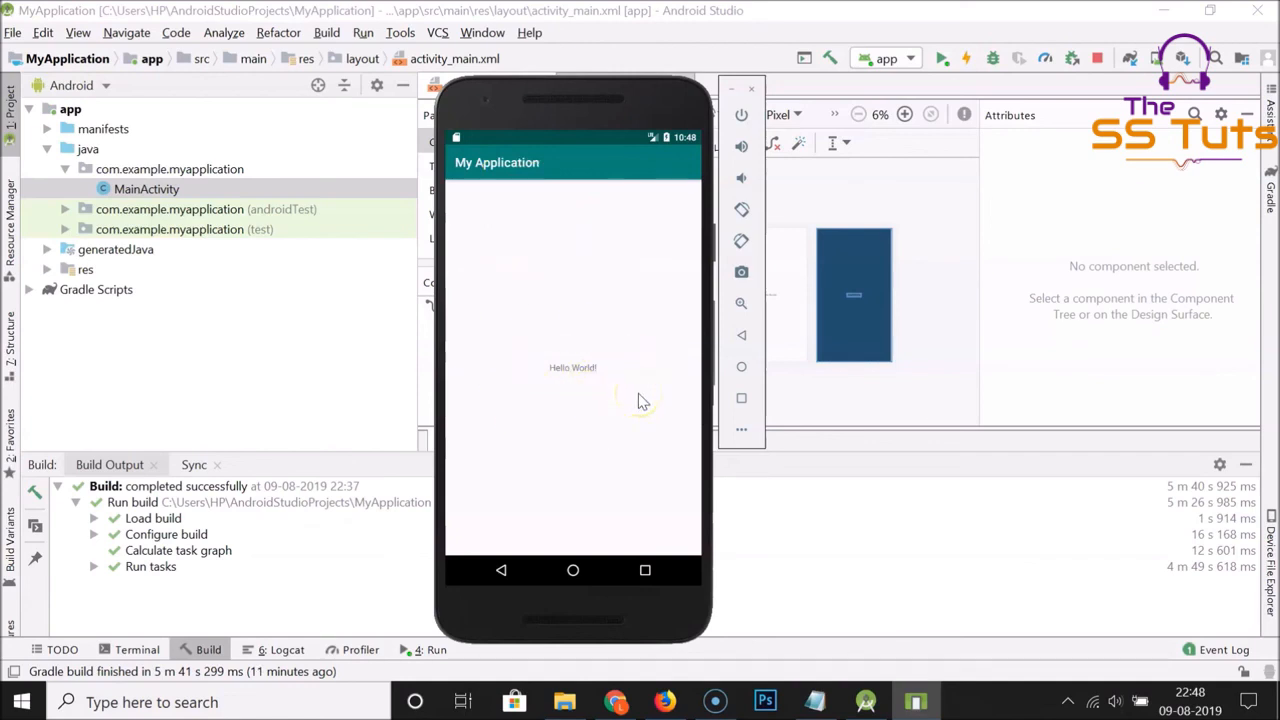
Switch to the untitled Notepad document containing the tutorial's title
click(815, 700)
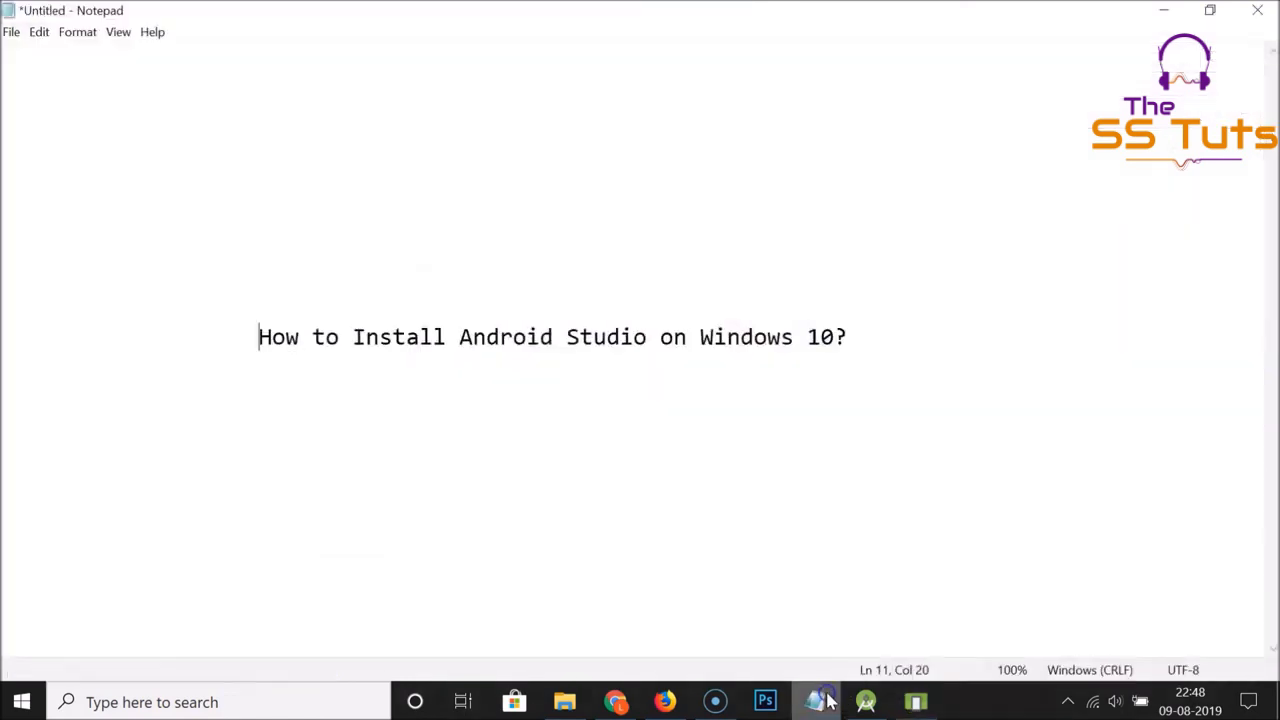